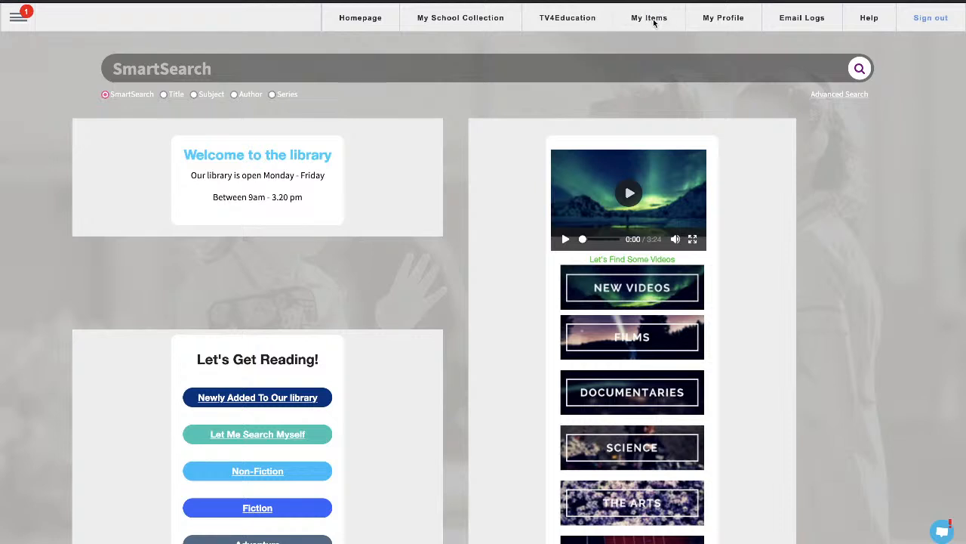
- Start a new SmartClassrooms lesson and name it Intro to Shakespeare
click(15, 20)
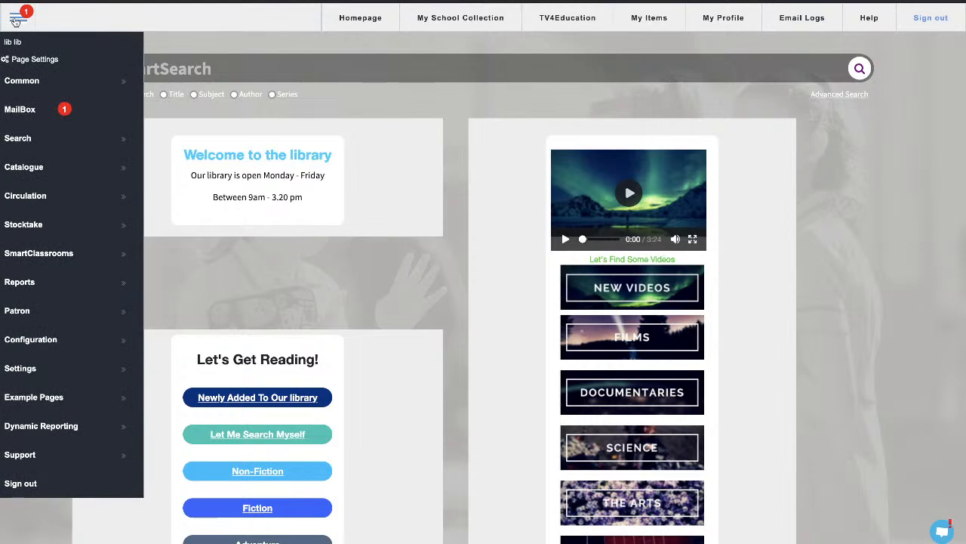
mouse_move(85, 260)
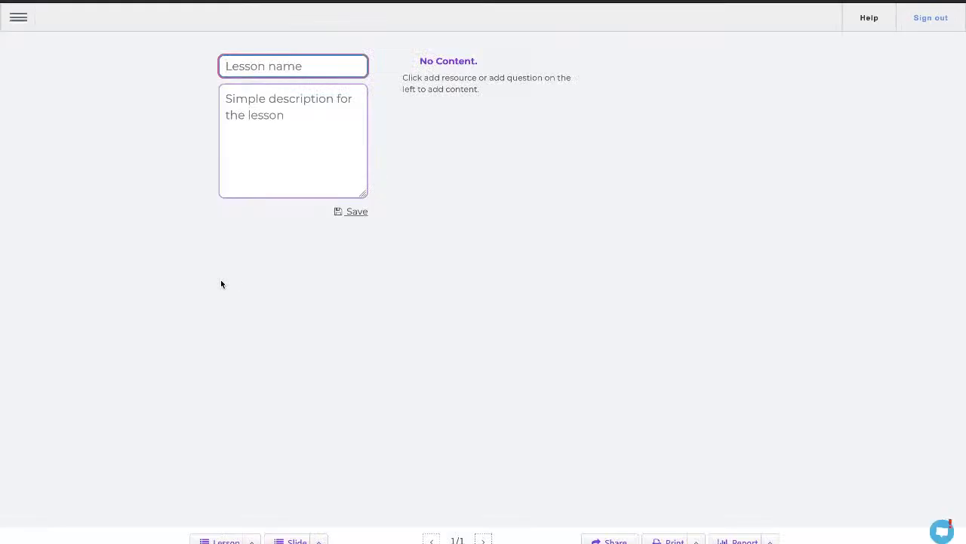
click(289, 67)
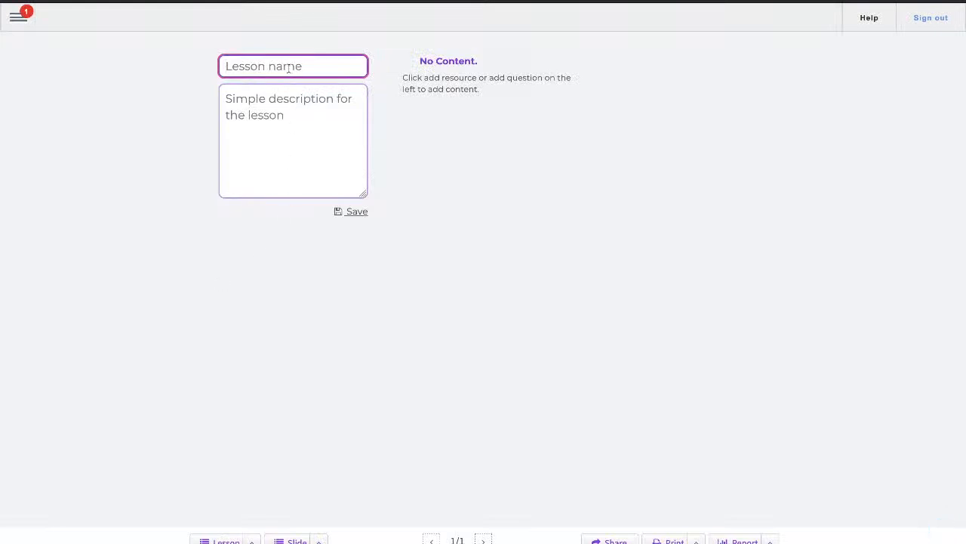
text(In)
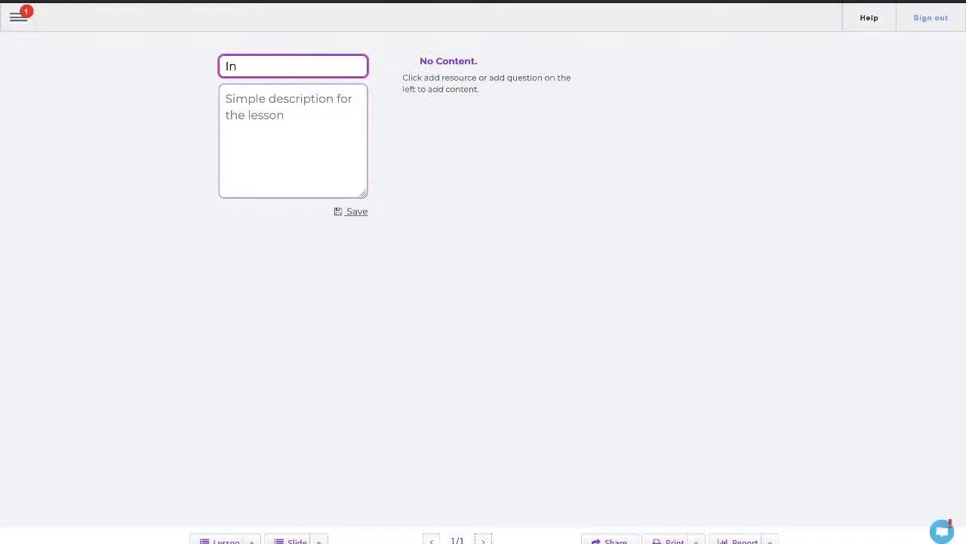
text(tro to Shakespeare)
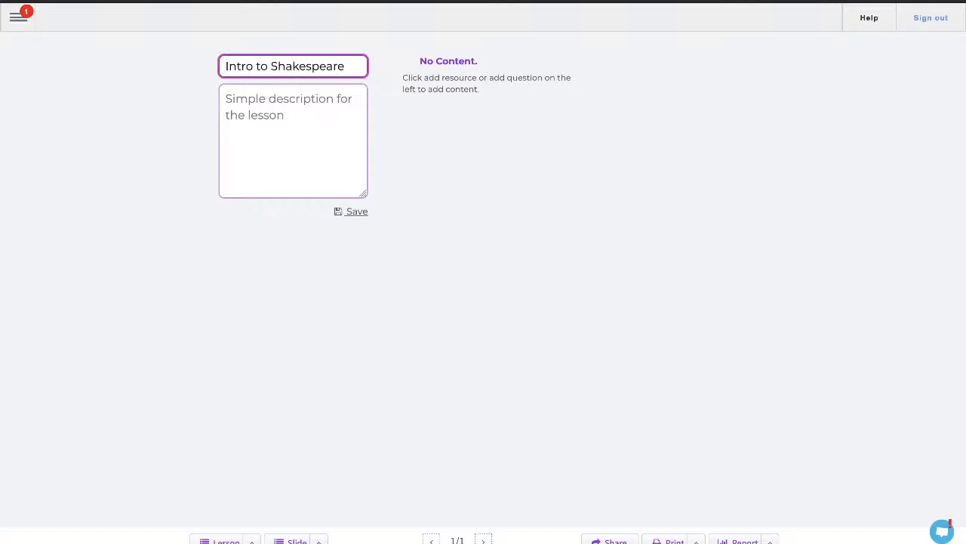
- Give the lesson the description "Upper Secondary introduction to Shakespeare for English and Literature studies." and save it
click(261, 118)
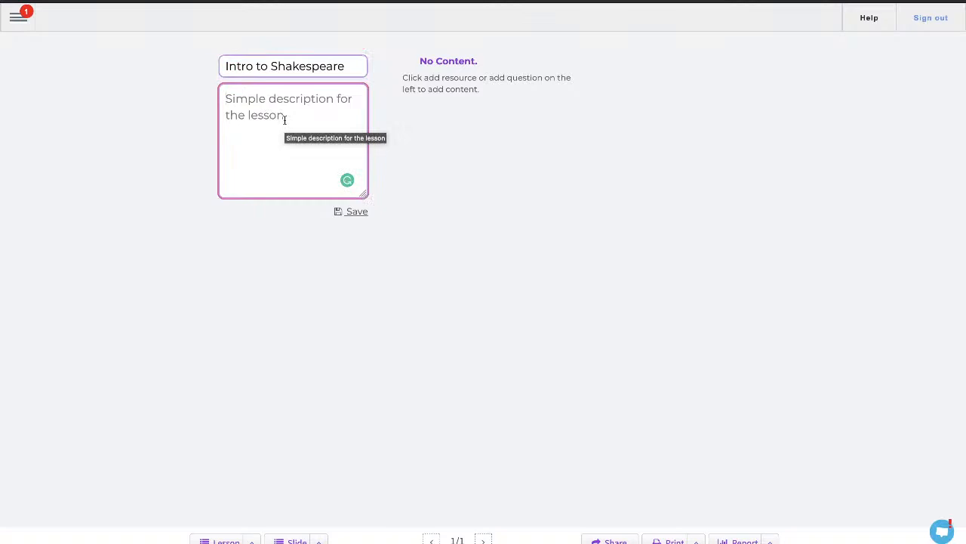
text(Uppe)
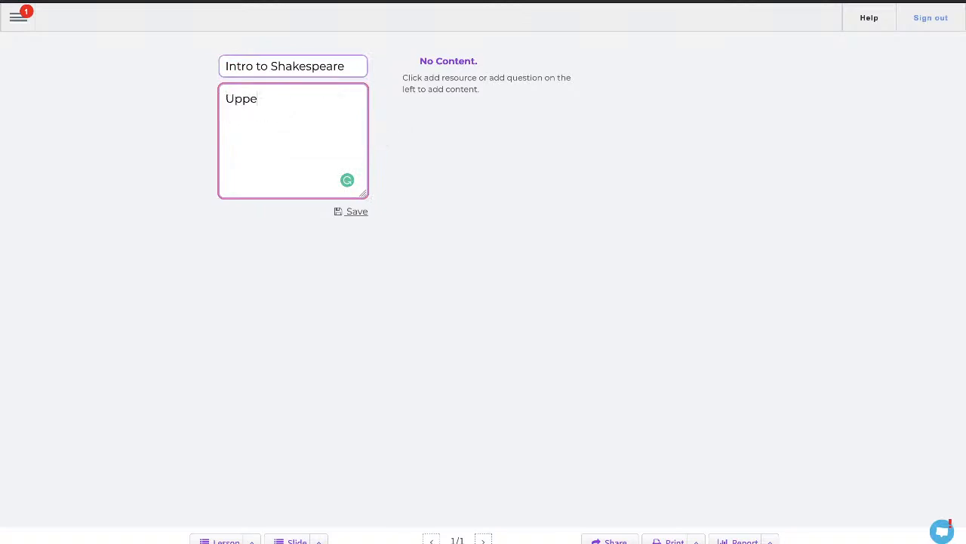
text(r Secondary introduction)
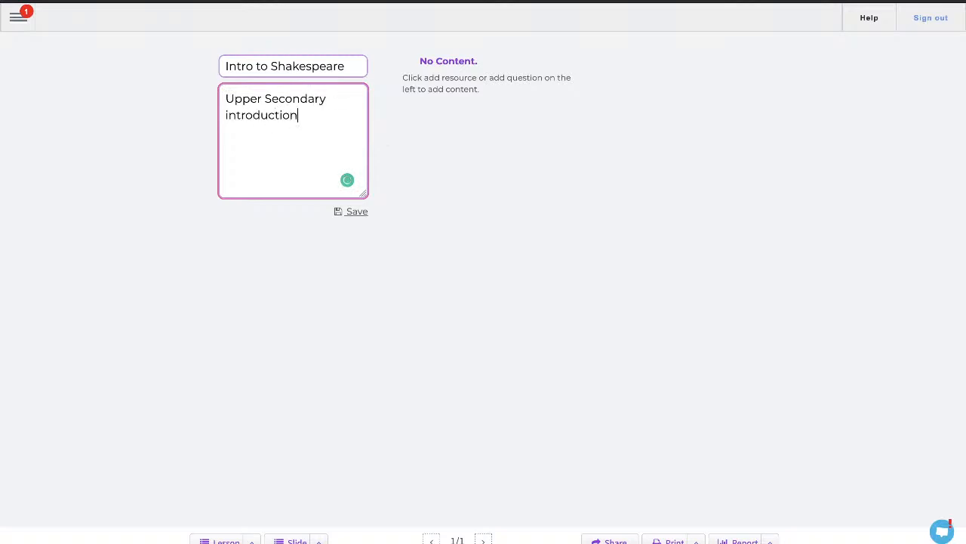
text( to Shakespeare for )
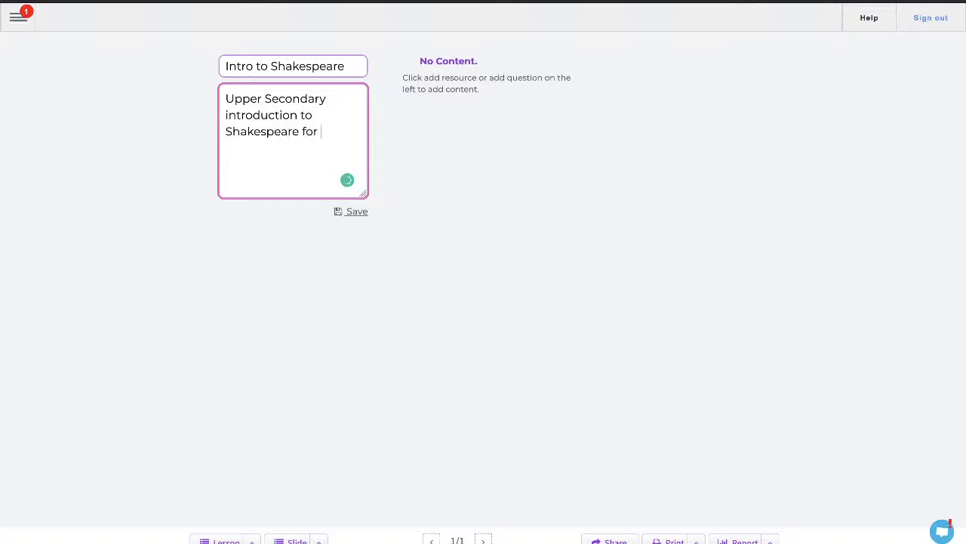
text(English and Literature studies.)
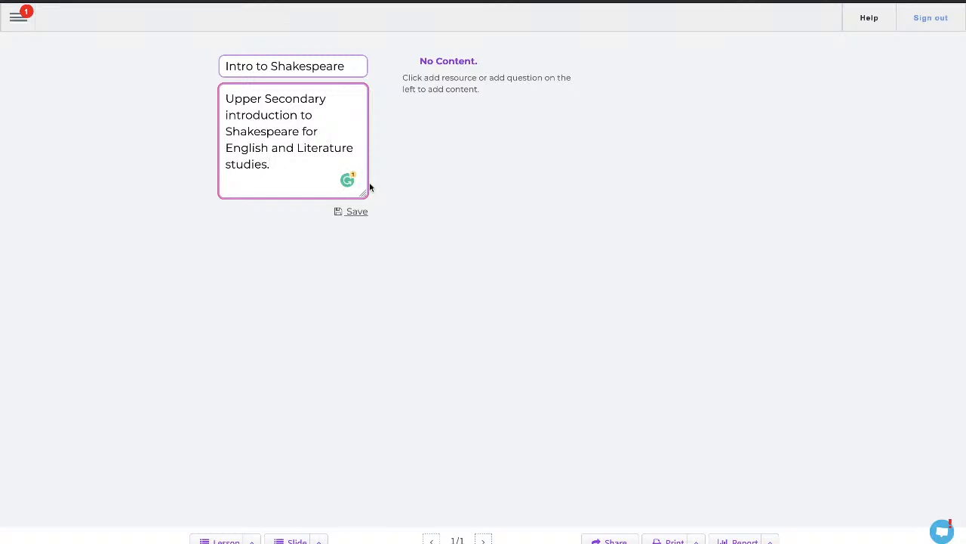
click(355, 213)
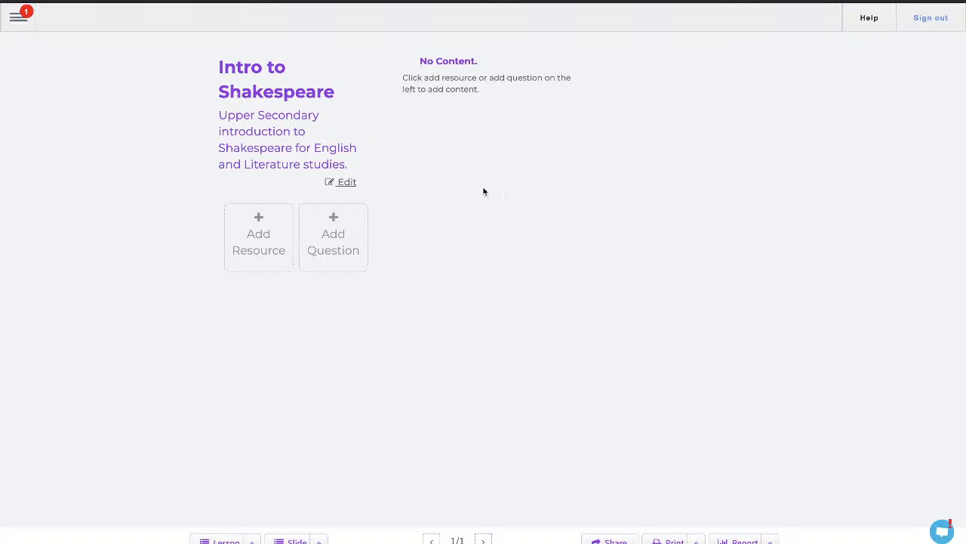
- Open the Add Resource dialog and examine the Uploaded Files, URLs and Text resource sources
click(262, 238)
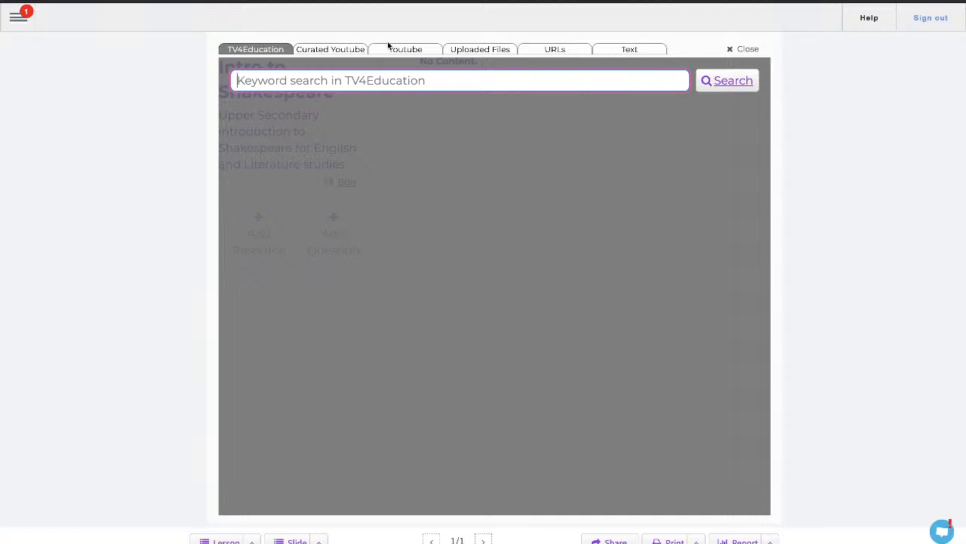
click(486, 53)
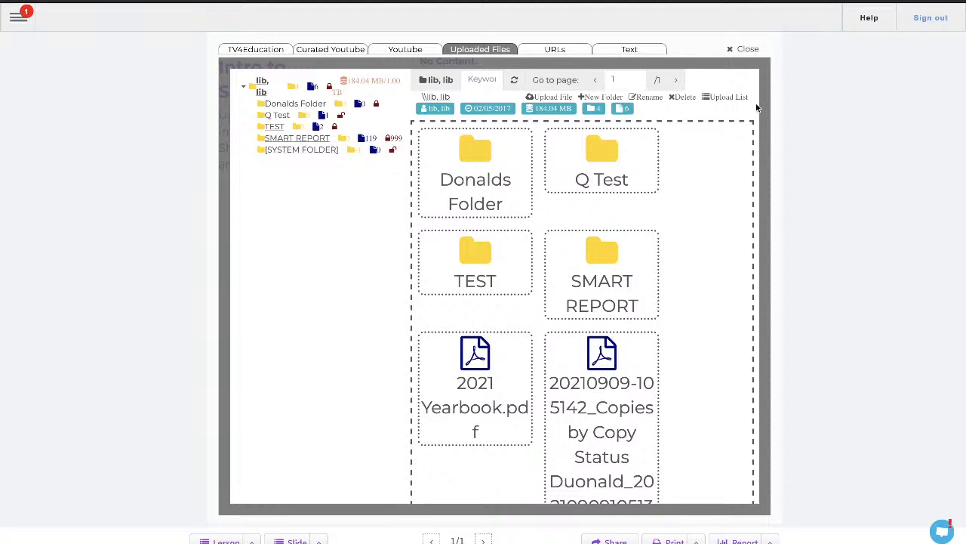
click(558, 50)
click(356, 76)
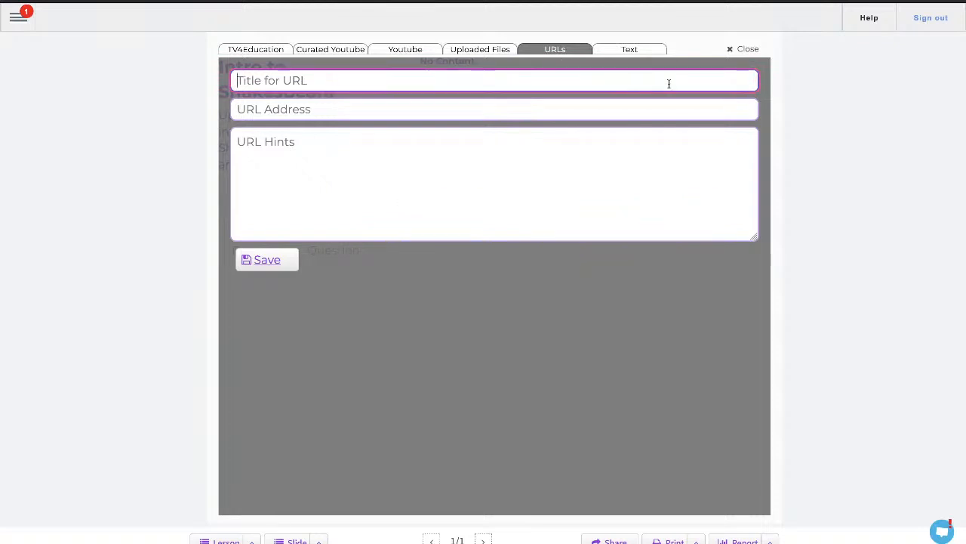
click(640, 52)
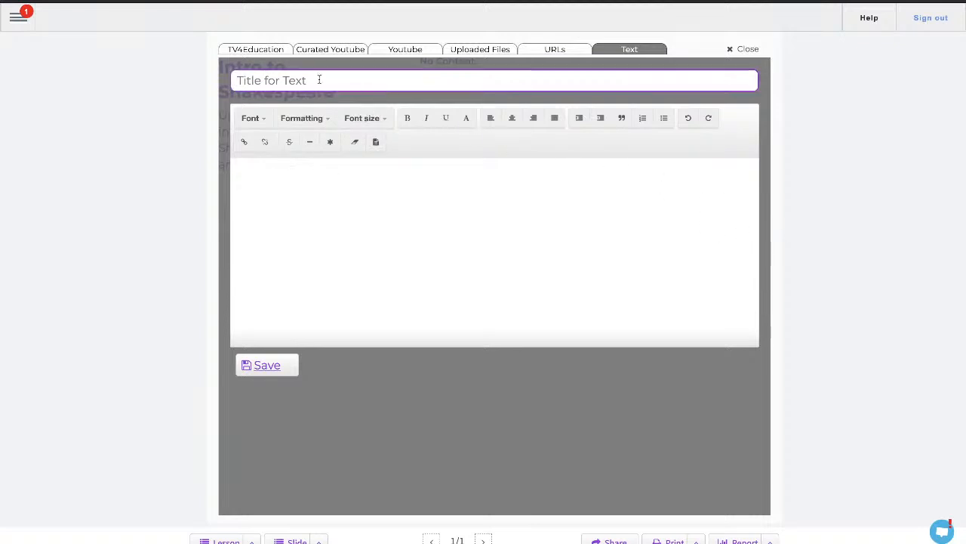
- Search TV4Education for shakespeare and add the Shakespeare Uncovered Richard III episode to the lesson
click(247, 48)
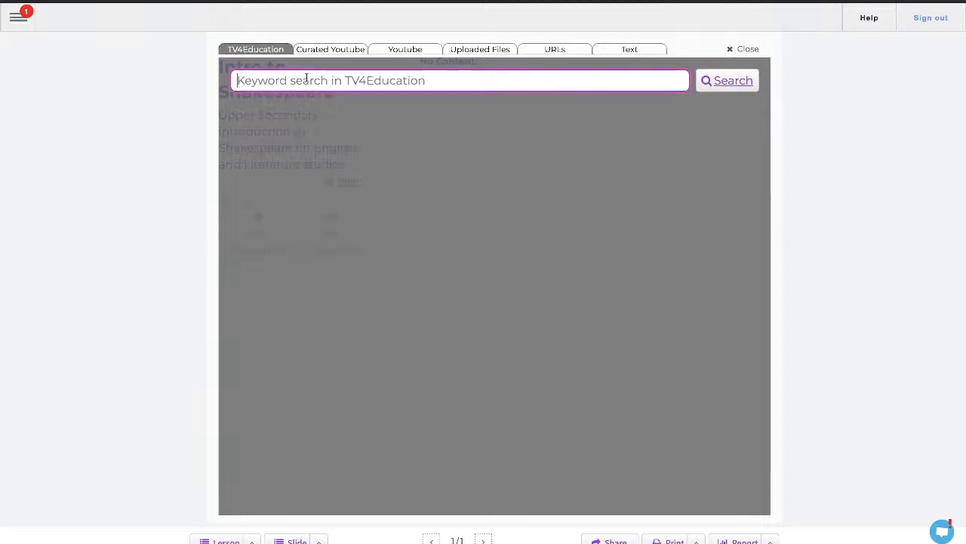
click(307, 79)
text(shakesp)
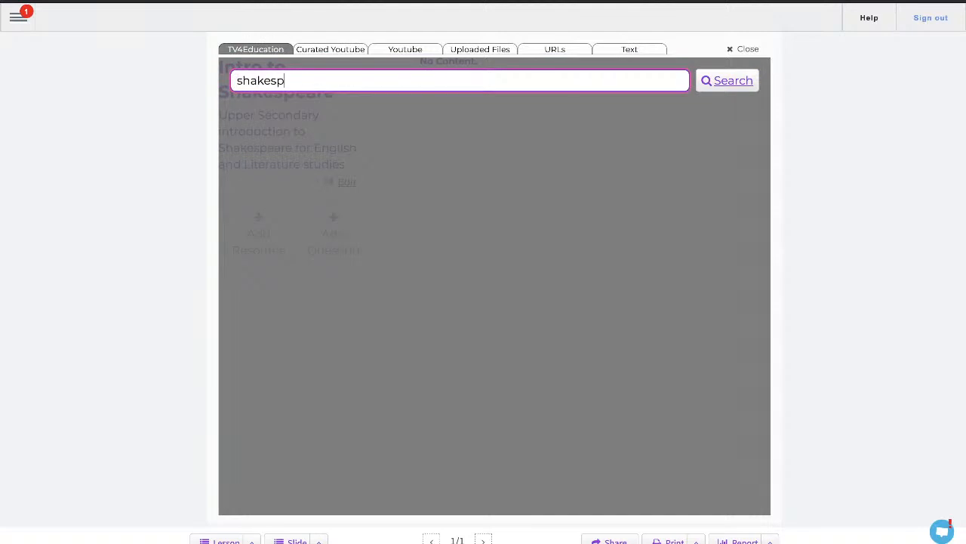
text(eare)
key(Return)
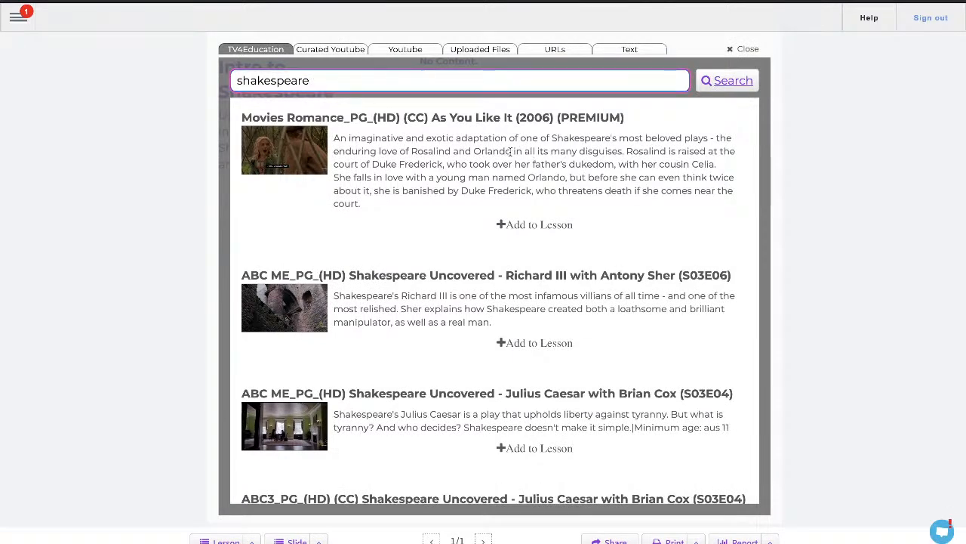
scroll(512, 152, down, 2)
scroll(511, 152, down, 3)
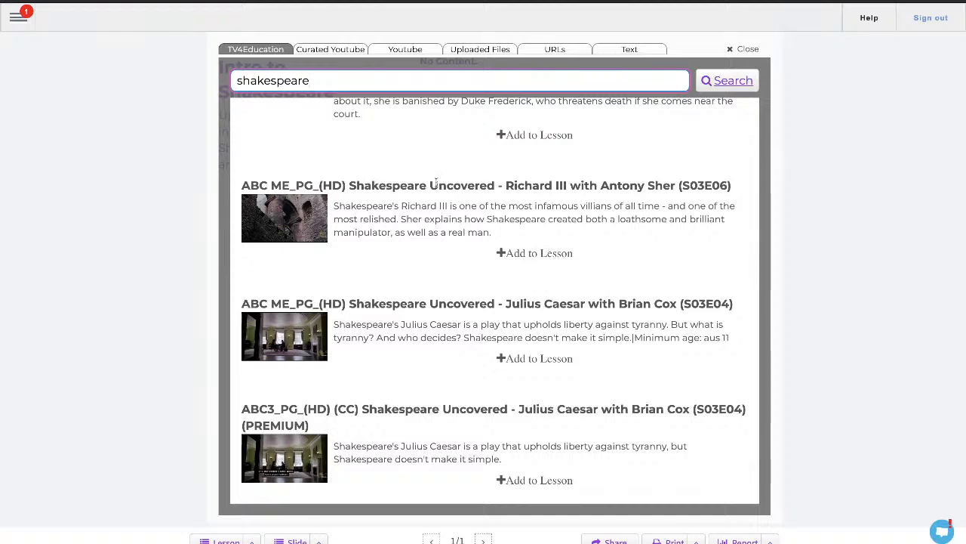
scroll(543, 261, up, 1)
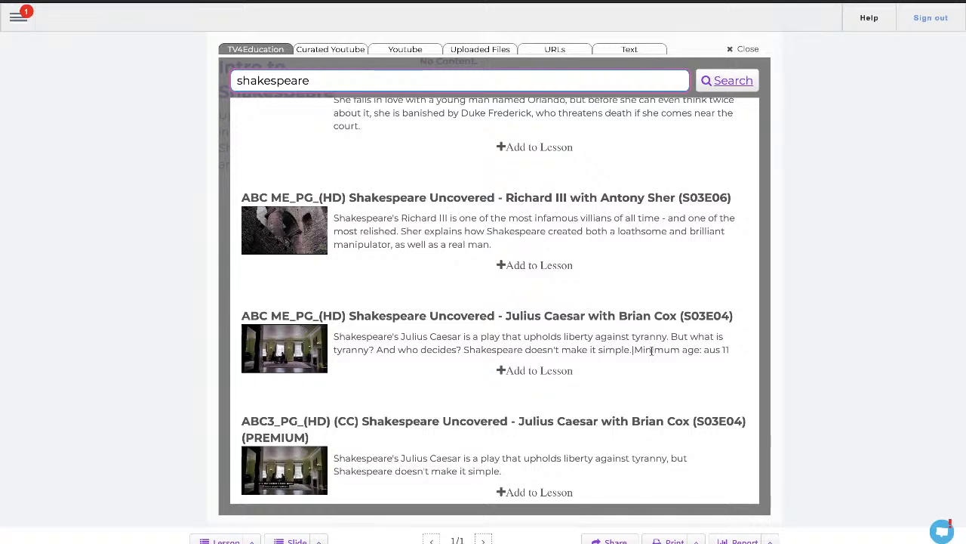
scroll(555, 336, down, 3)
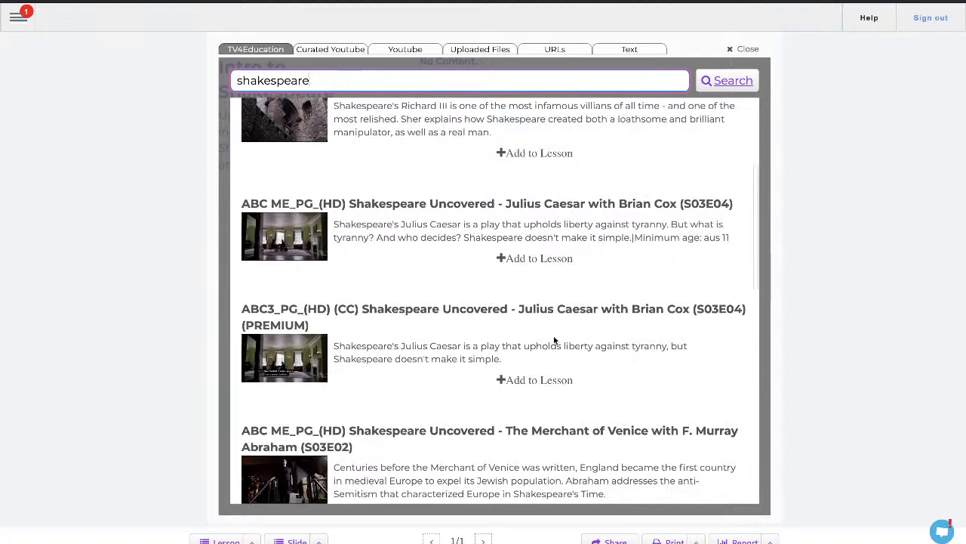
scroll(531, 375, up, 1)
click(533, 160)
- Add the Shakespeare Uncovered Much Ado About Nothing episode from the shakespeare results to the lesson
click(259, 238)
scroll(461, 292, down, 1)
scroll(462, 293, down, 3)
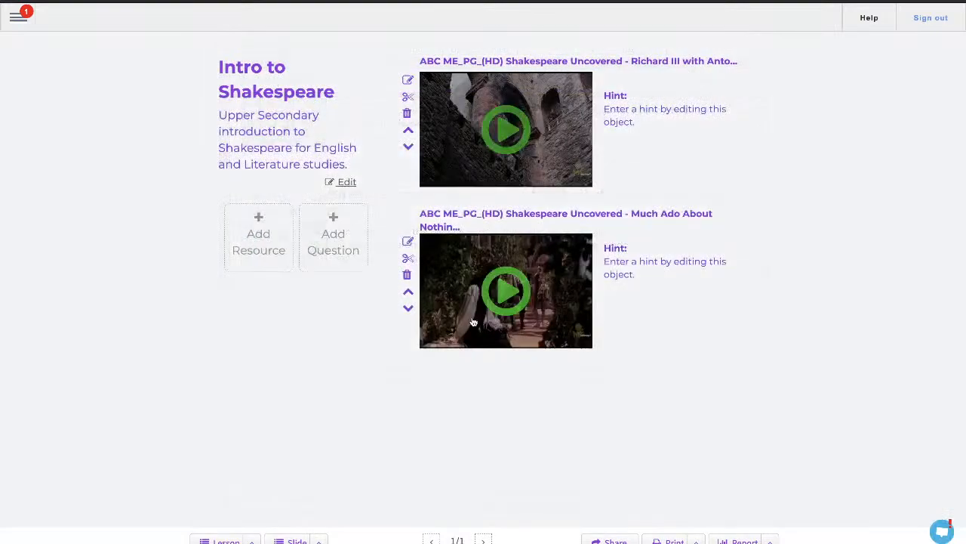
- Browse further down the shakespeare results and add the Romeo and Juliet (1996) film to the lesson
click(259, 239)
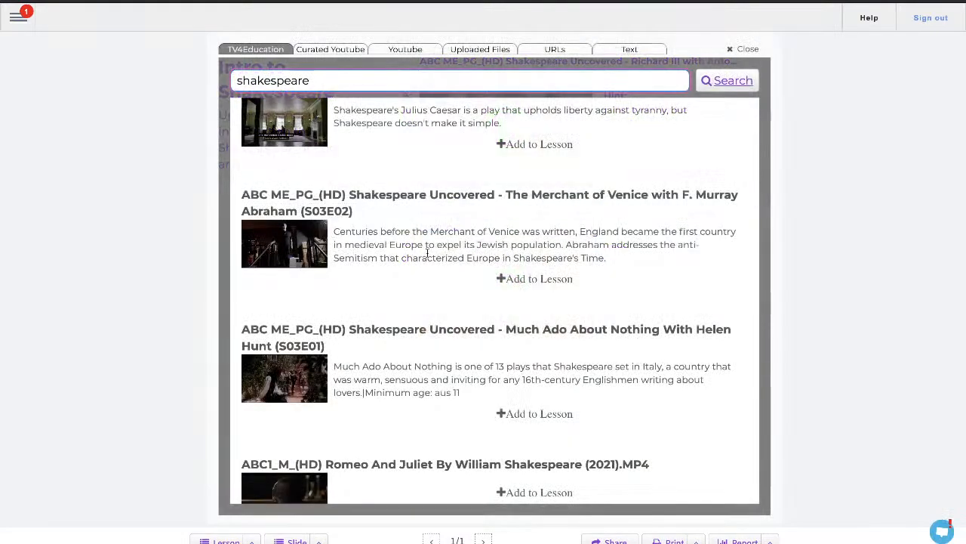
scroll(431, 259, down, 3)
scroll(453, 277, down, 1)
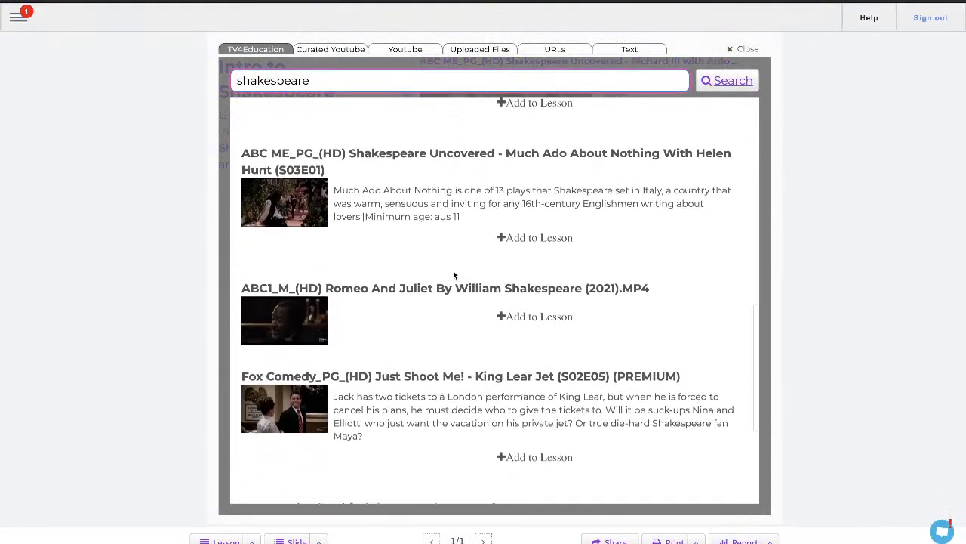
scroll(506, 269, down, 2)
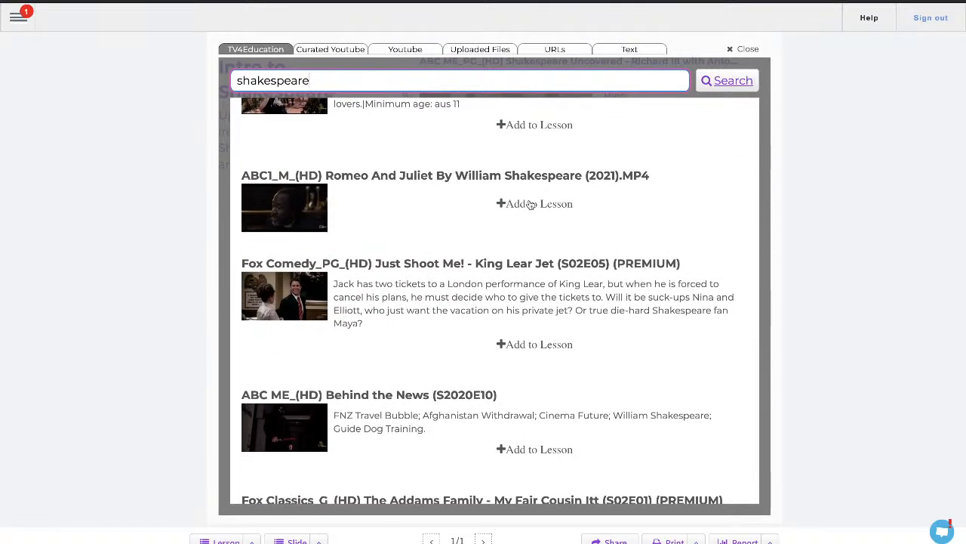
scroll(533, 217, down, 3)
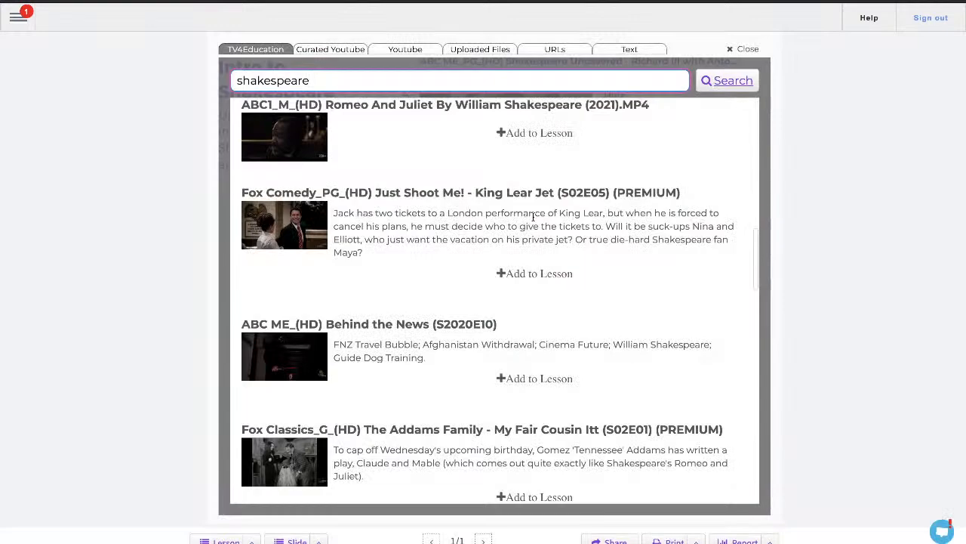
scroll(533, 216, down, 5)
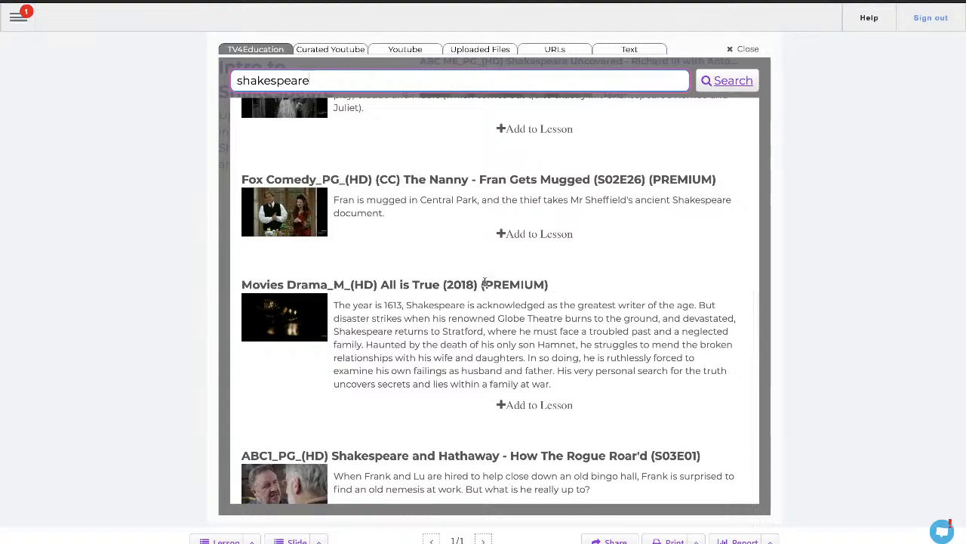
scroll(487, 284, down, 3)
scroll(491, 285, down, 3)
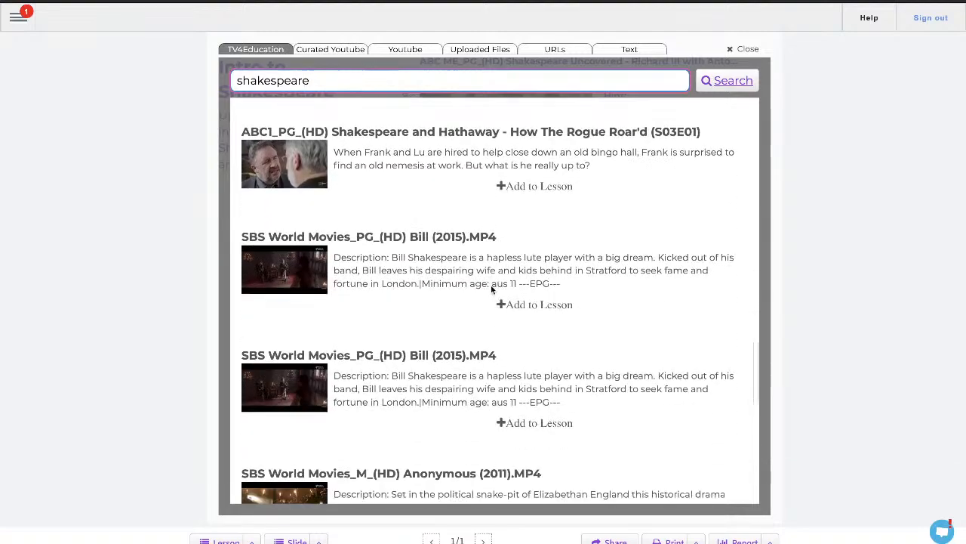
scroll(490, 290, down, 4)
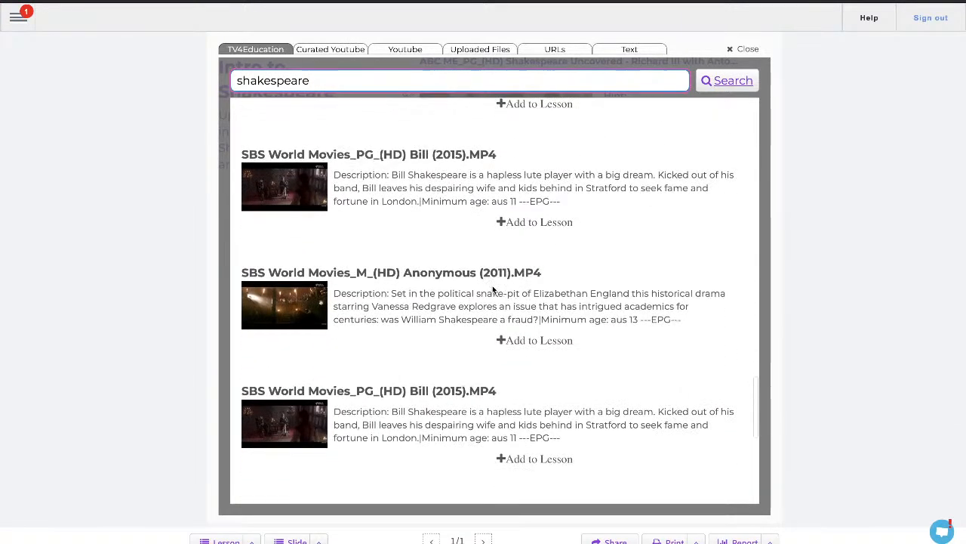
scroll(494, 305, down, 5)
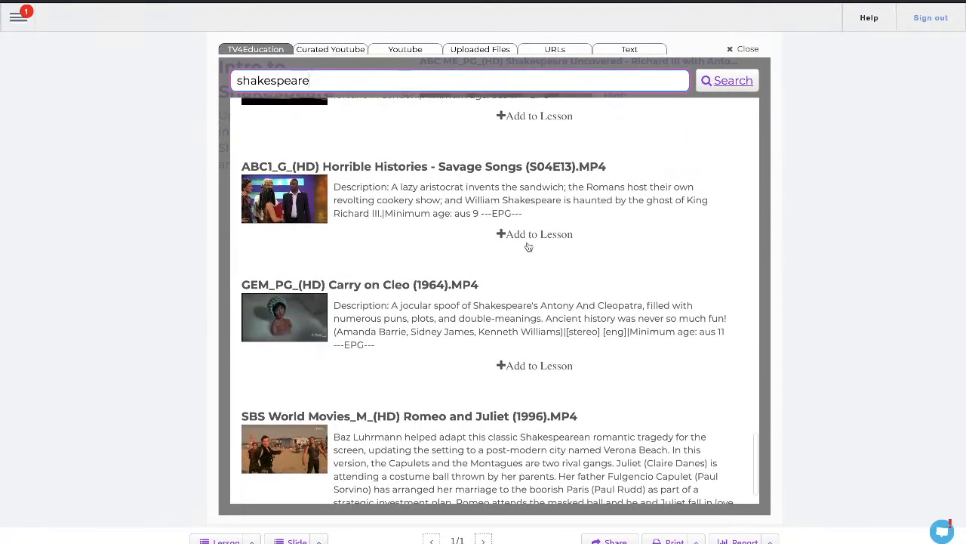
scroll(552, 332, down, 1)
scroll(540, 358, up, 1)
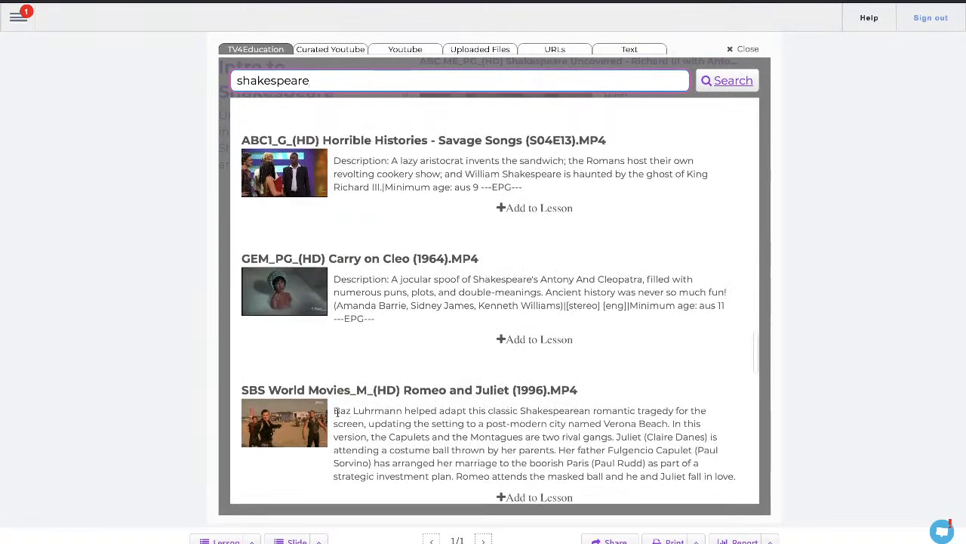
drag(335, 410, 404, 410)
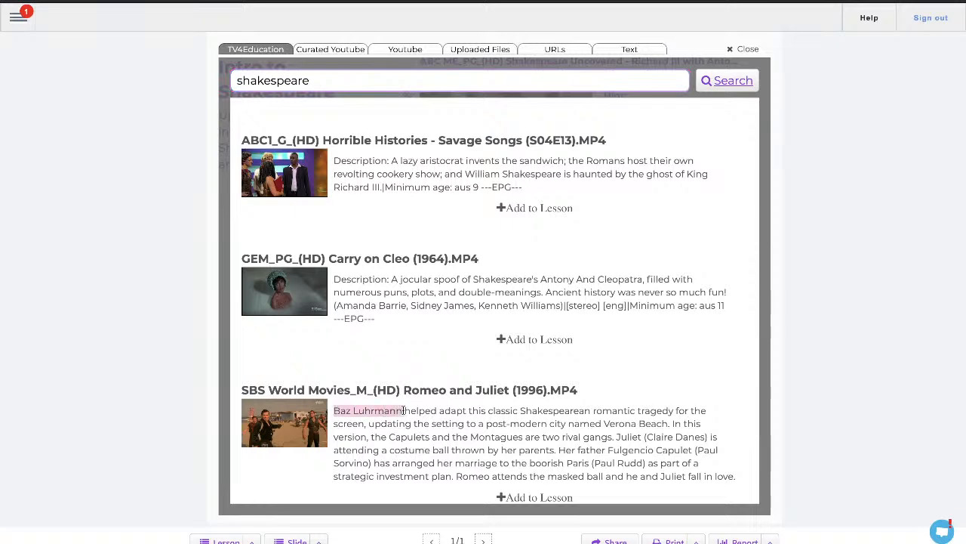
click(526, 497)
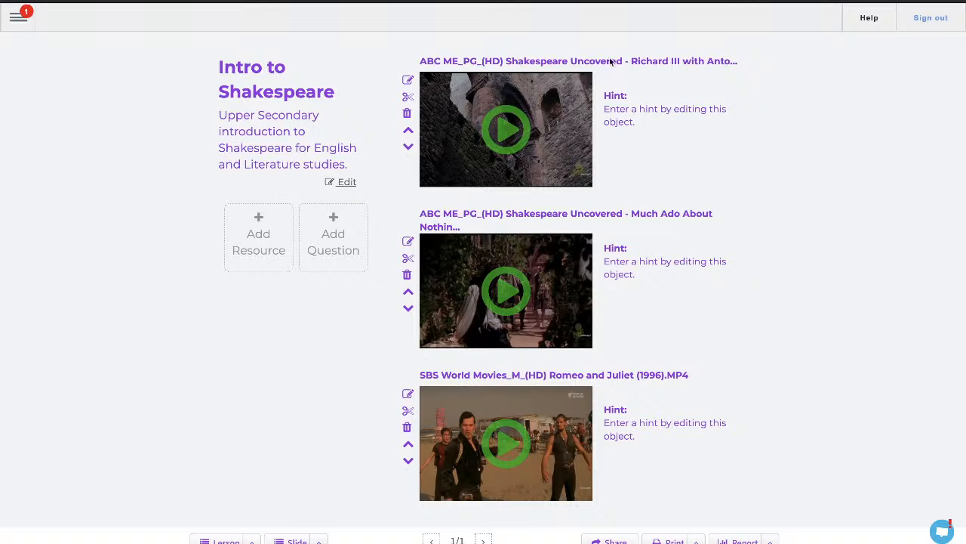
- Remove the "ABC ME_PG_(HD)" prefix from the Richard III resource's title
click(408, 81)
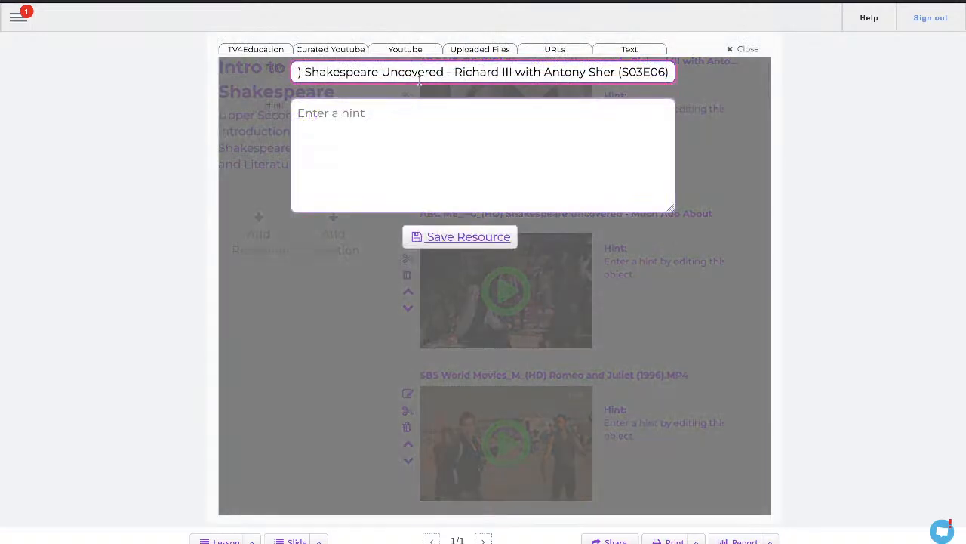
drag(306, 72, 238, 72)
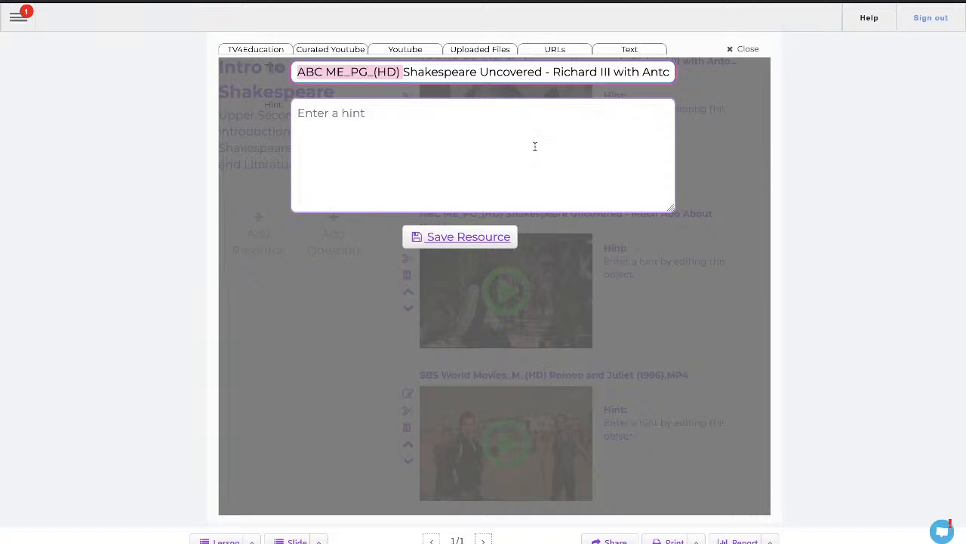
key(BackSpace)
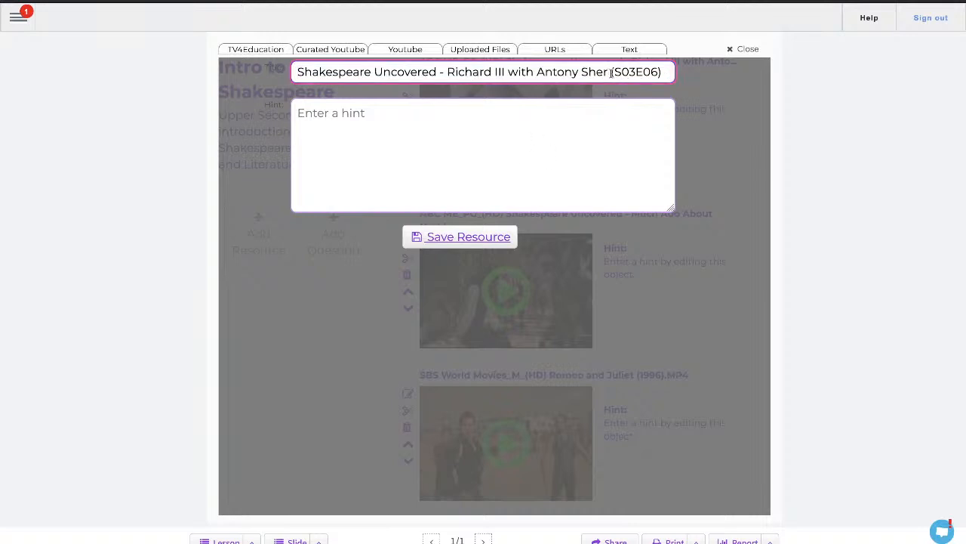
- Add the hint "Skip to minute 4 if you are particularly wanting to see the main fight between the two families." and save the resource
click(464, 135)
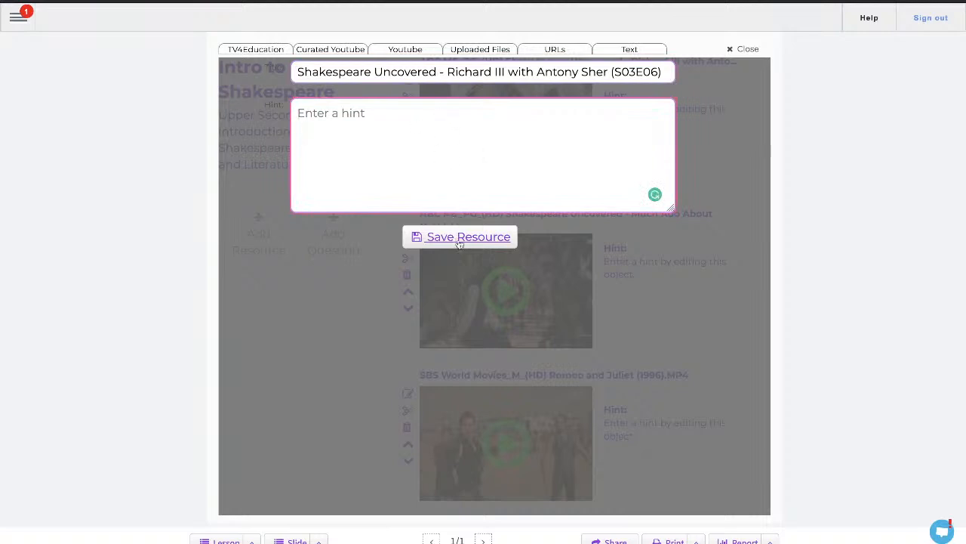
text(Skip to minute 4 if you are particularly wanting )
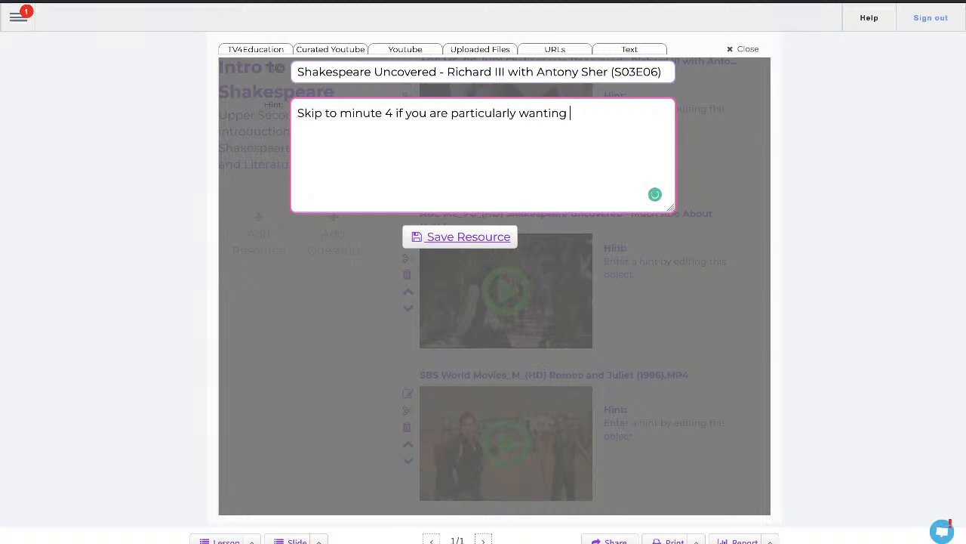
text(to see the main fa)
key(BackSpace)
key(BackSpace)
text(fight between)
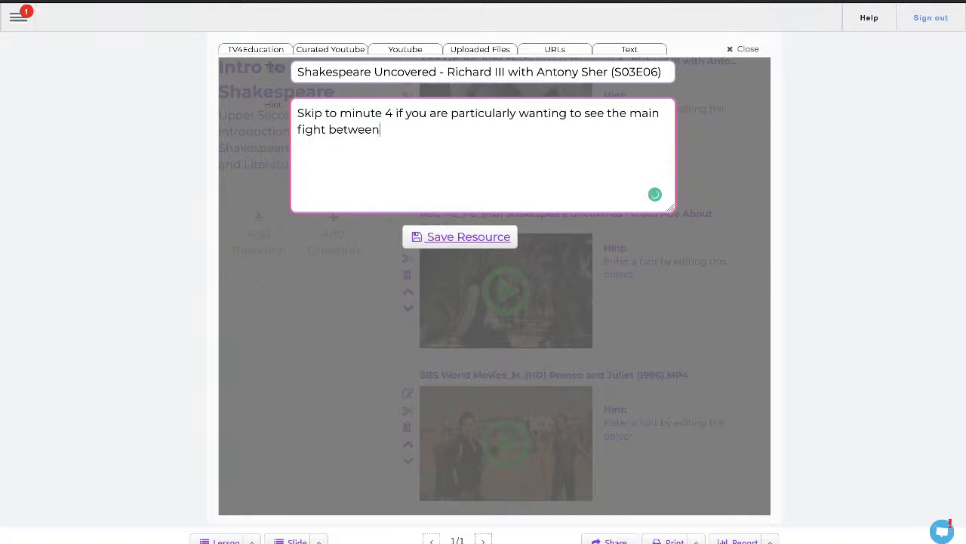
text( the two families)
text(.)
click(434, 238)
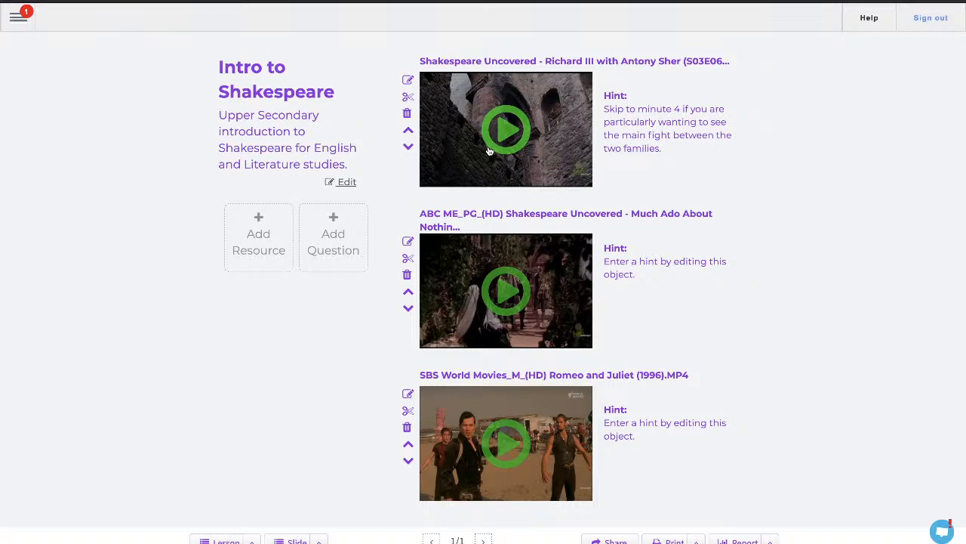
- Create a chapter titled Exam Question 1 from 00:11:05 to 00:15:46 in the Richard III video
click(408, 99)
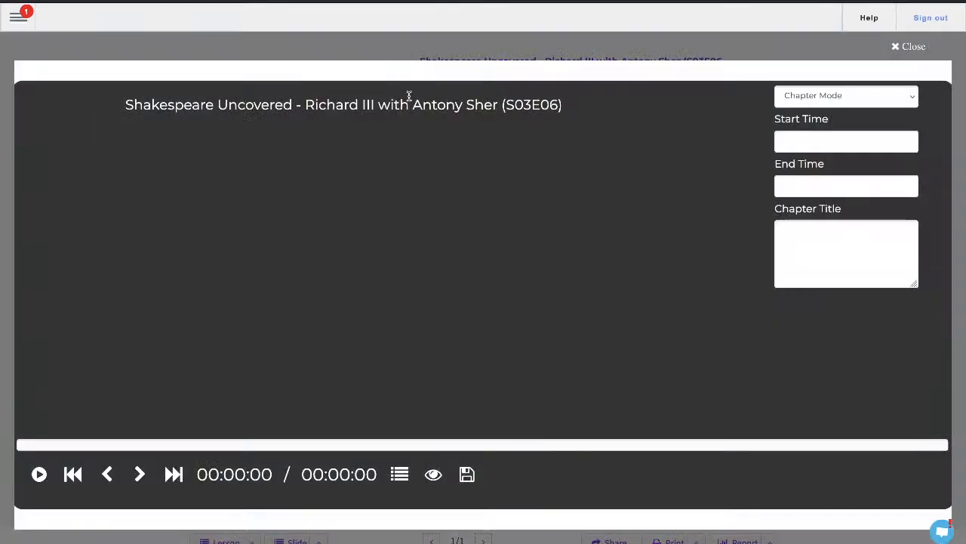
click(41, 445)
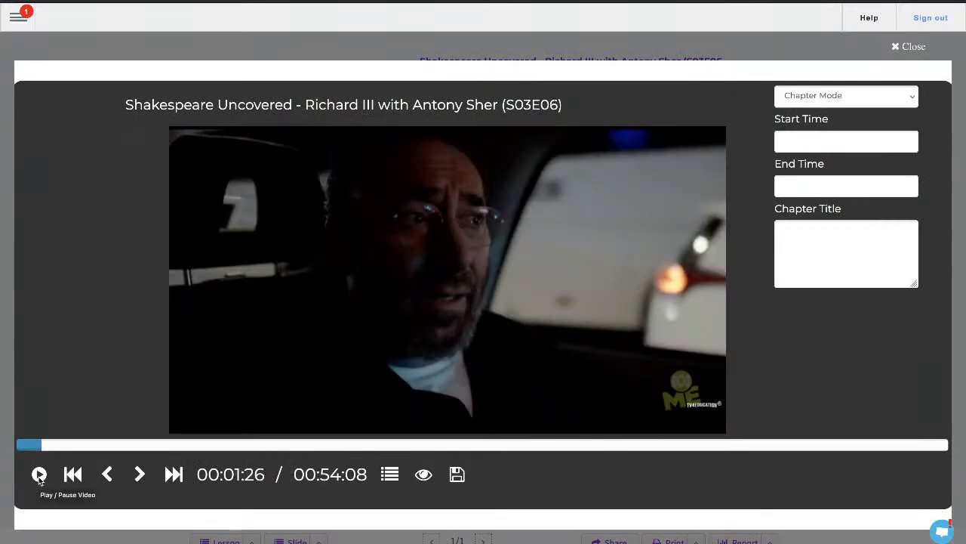
click(38, 475)
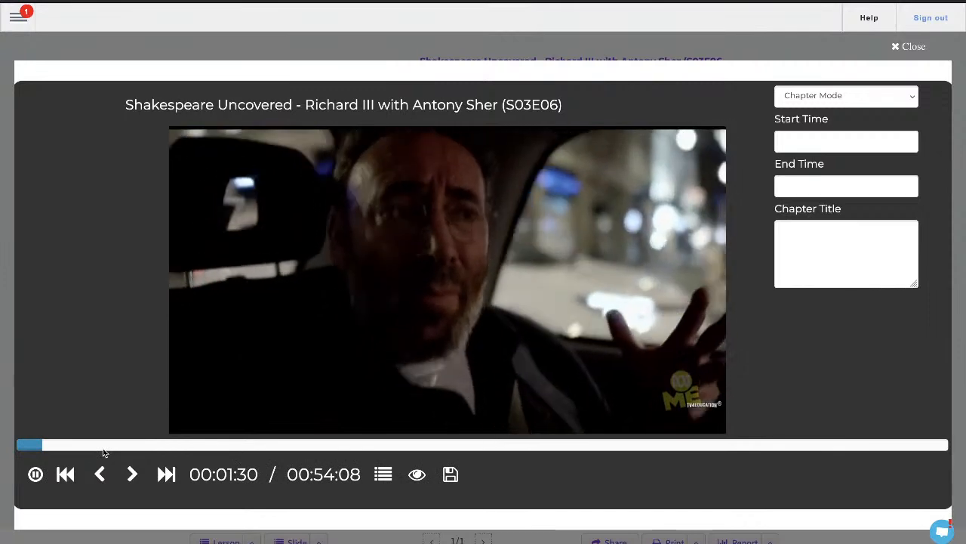
click(102, 447)
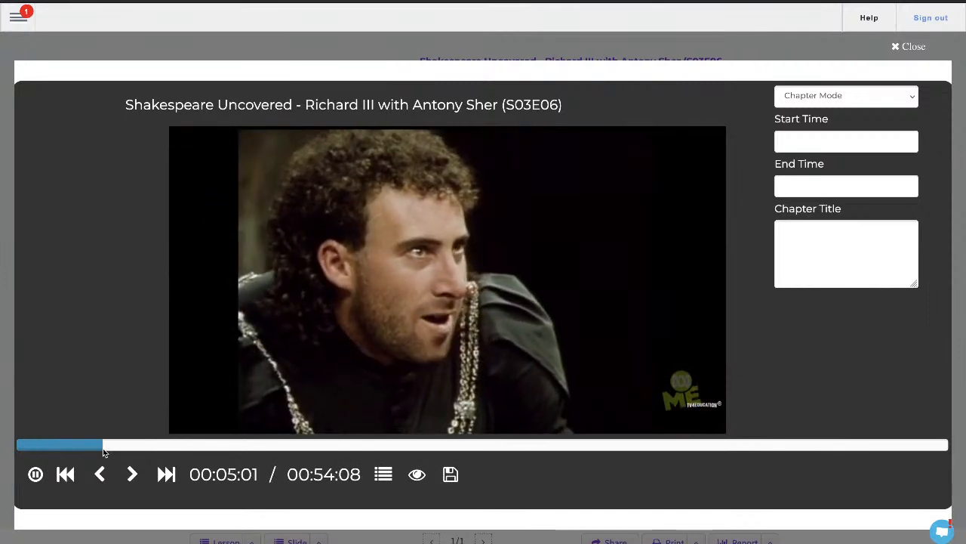
click(207, 446)
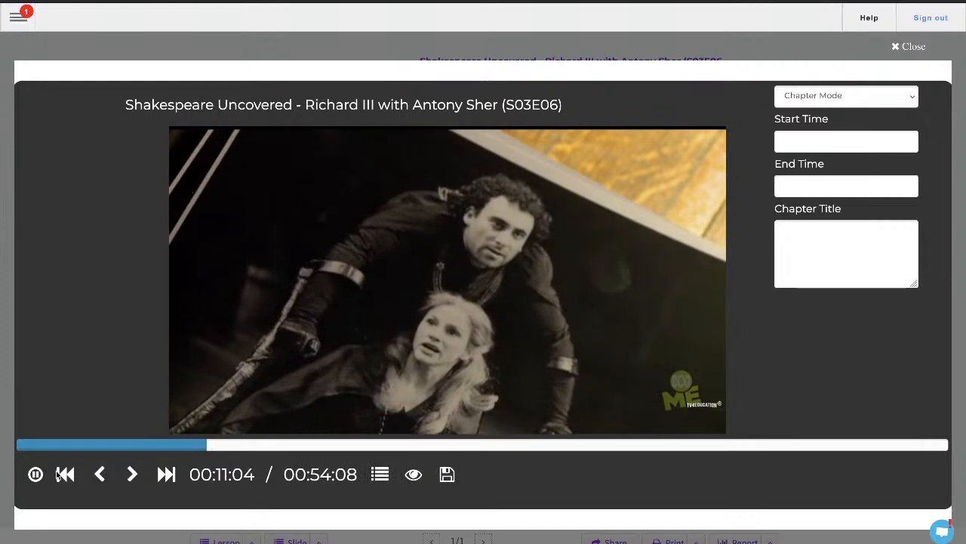
click(35, 475)
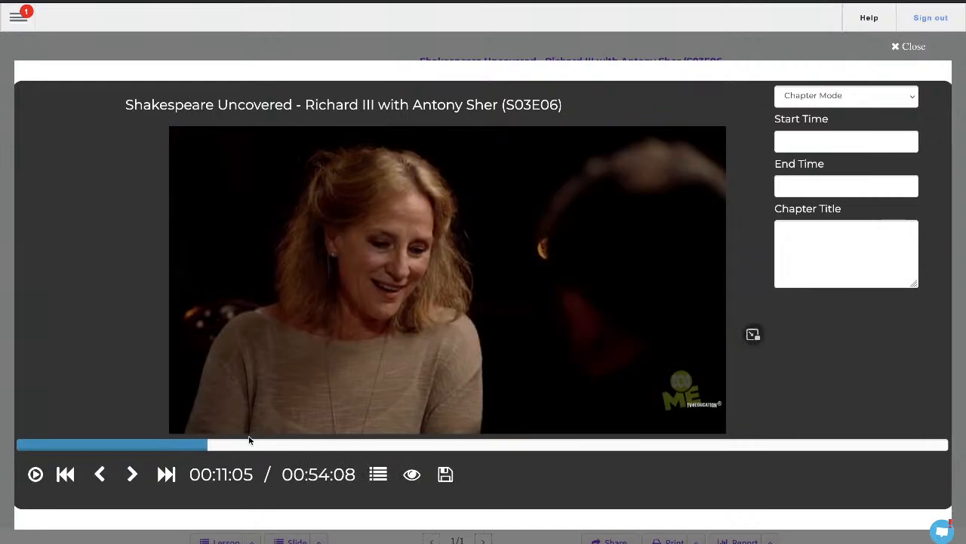
click(101, 476)
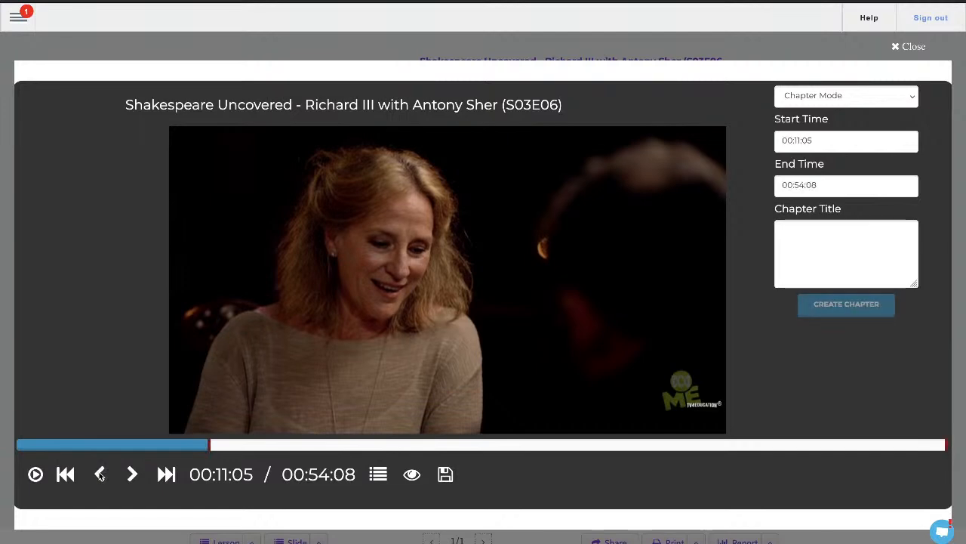
click(287, 448)
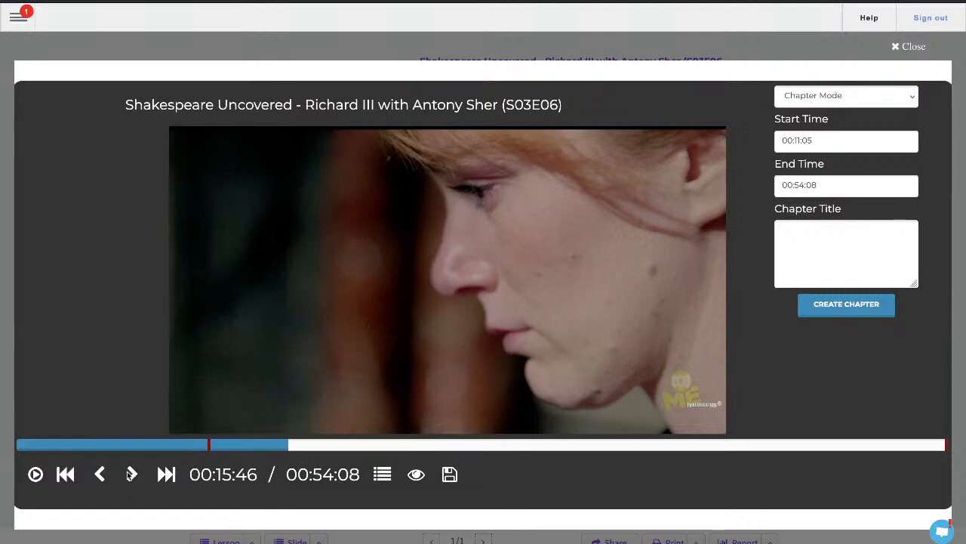
click(133, 474)
click(830, 231)
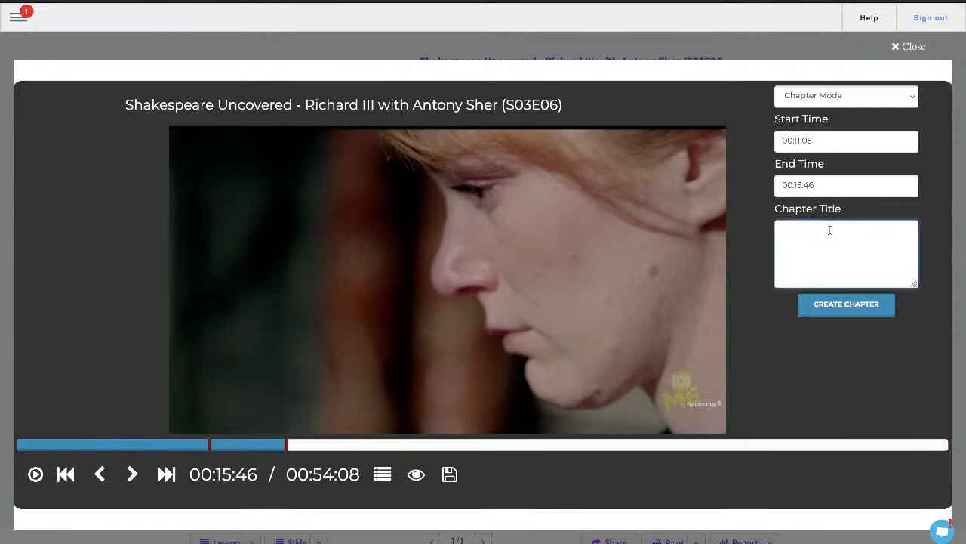
text(Exam Question 1)
click(383, 474)
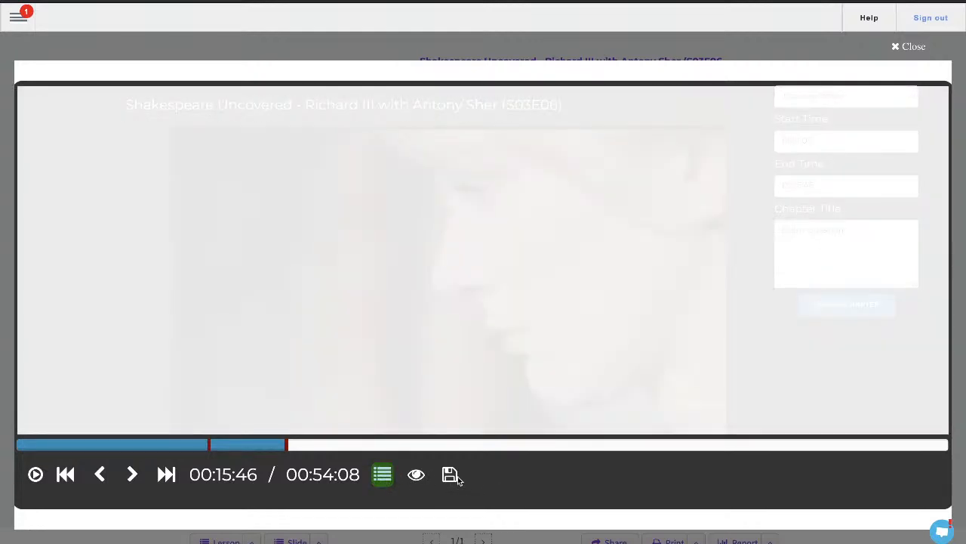
click(383, 476)
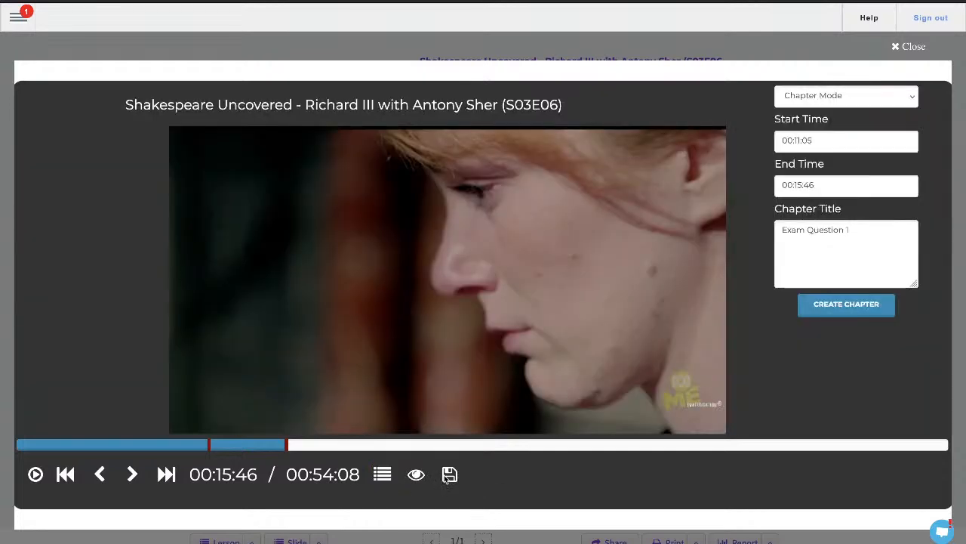
click(866, 306)
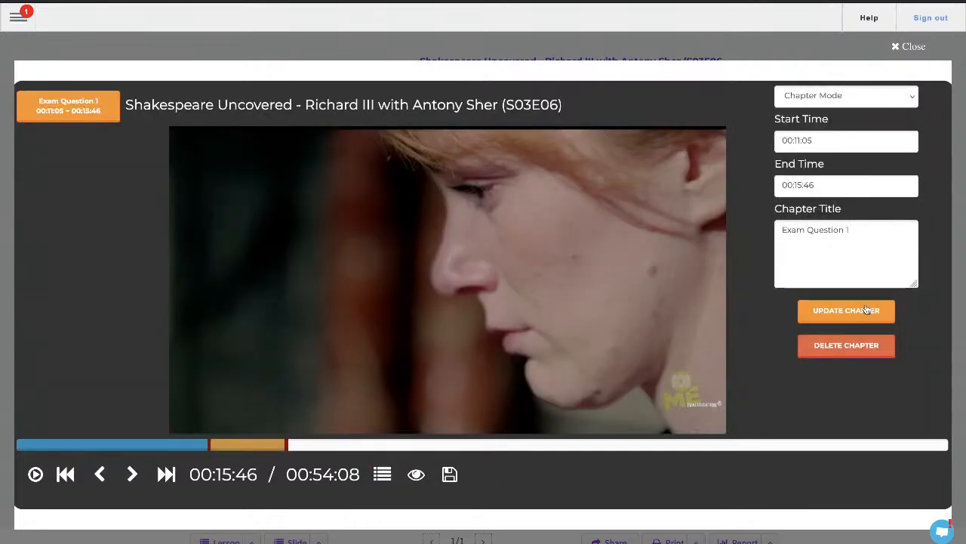
- Create a second chapter titled Exam Question 2 from 00:19:56 to 00:23:39 and close the chapter editor
click(361, 446)
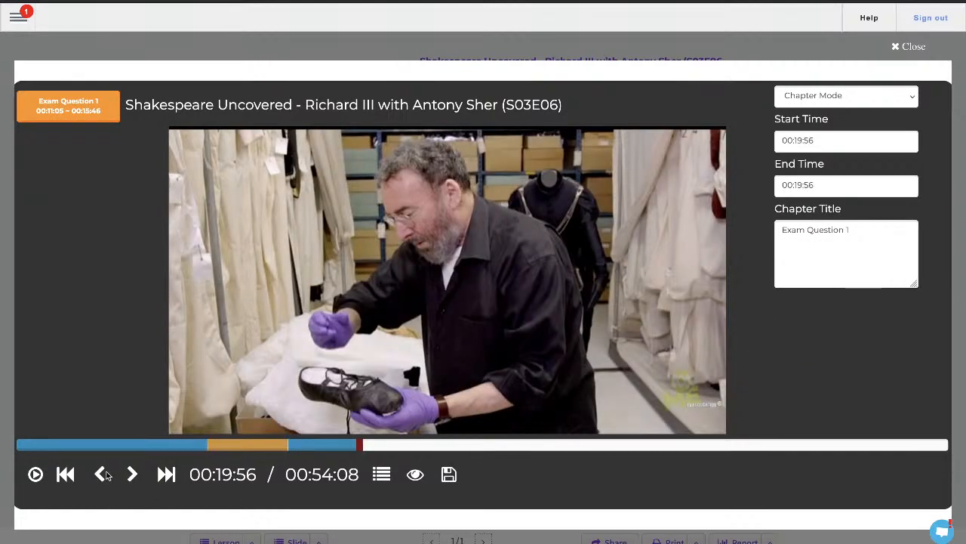
click(425, 443)
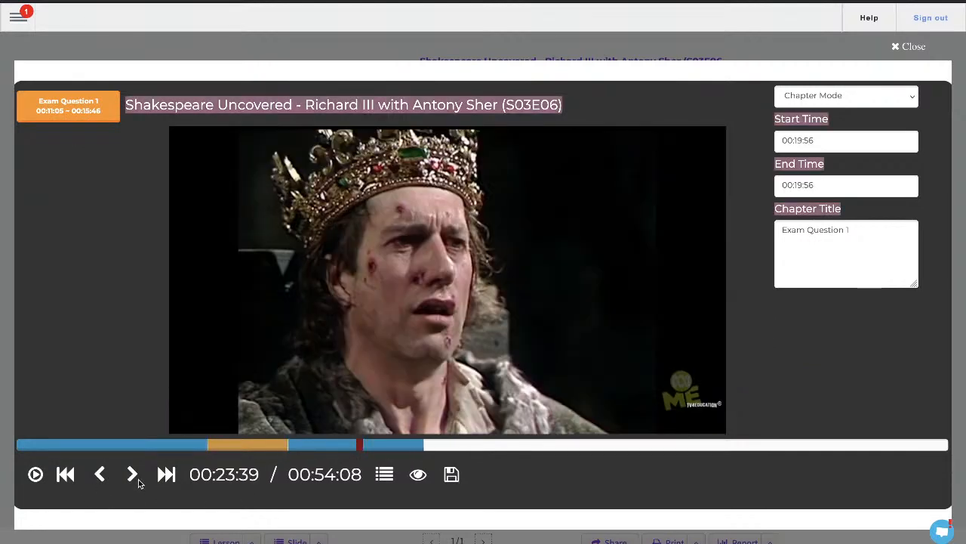
click(137, 477)
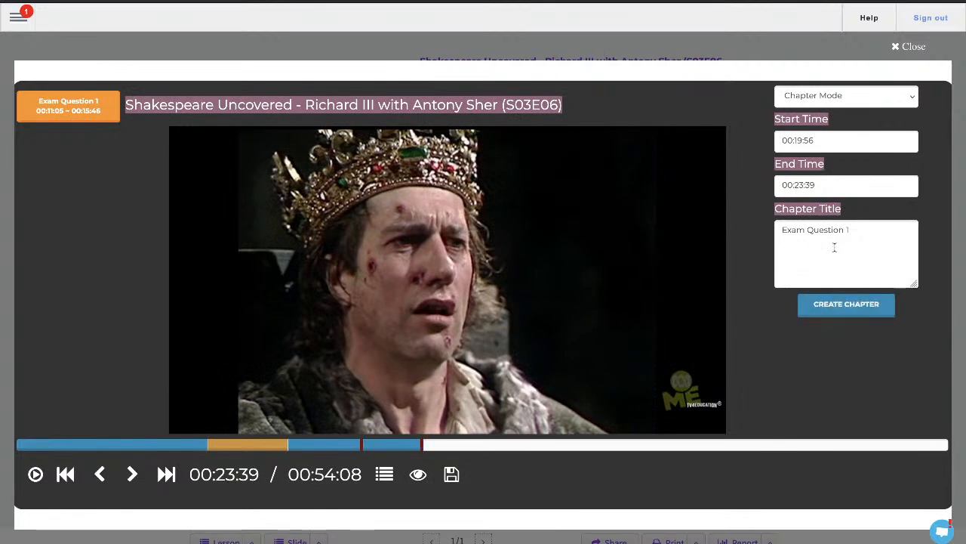
click(860, 229)
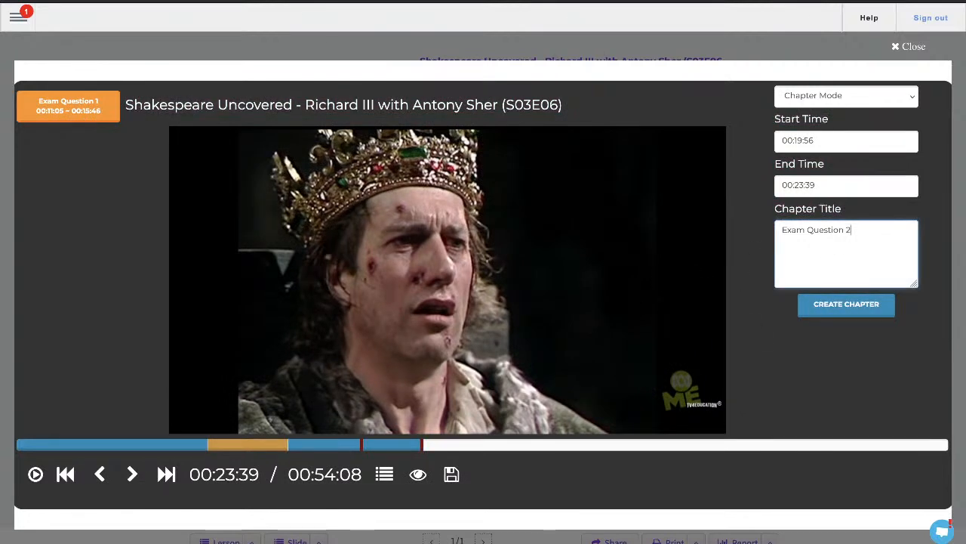
click(846, 304)
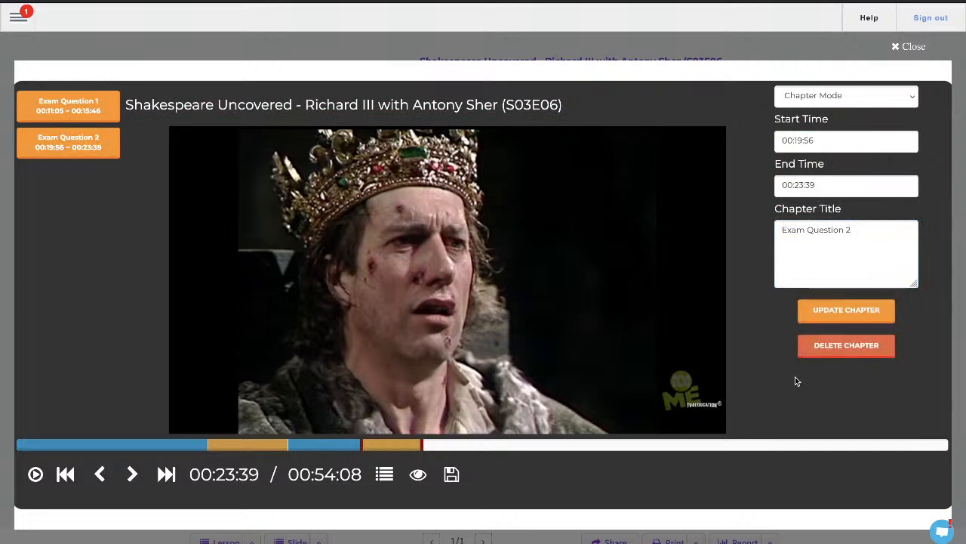
click(917, 48)
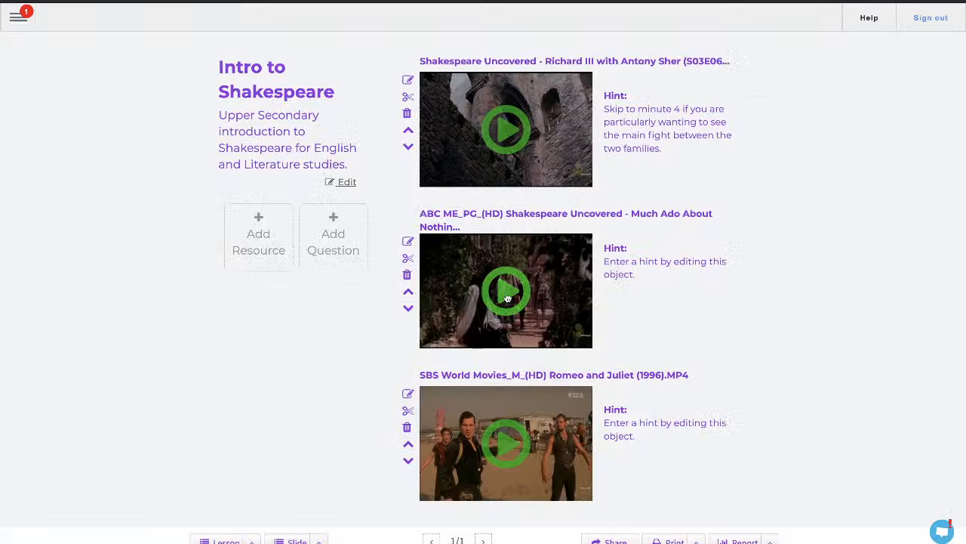
- Preview the Richard III video and open its chapter list
click(516, 140)
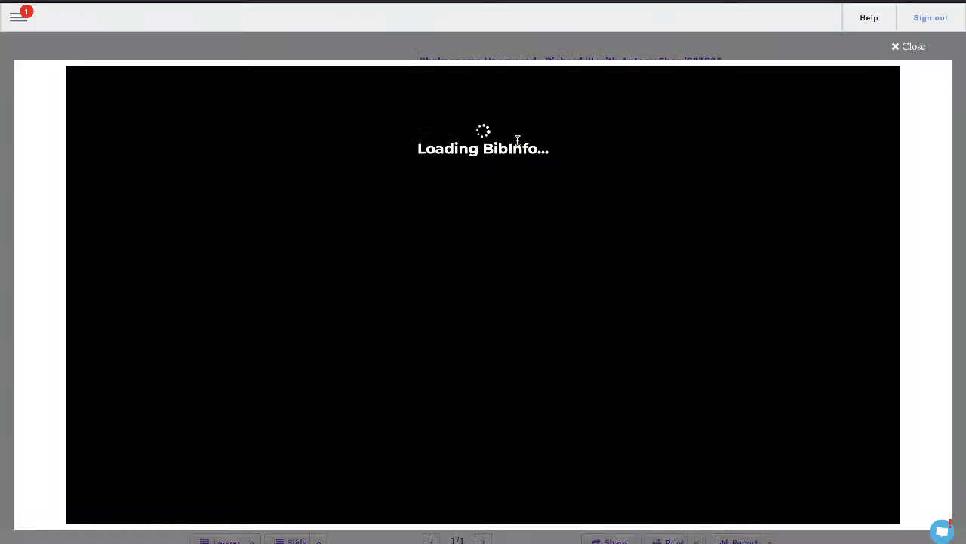
click(457, 302)
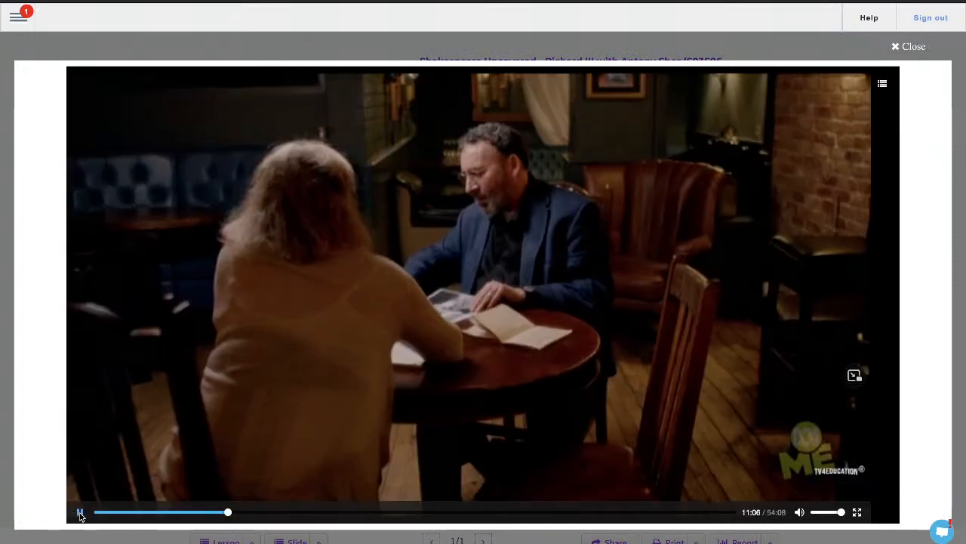
click(78, 512)
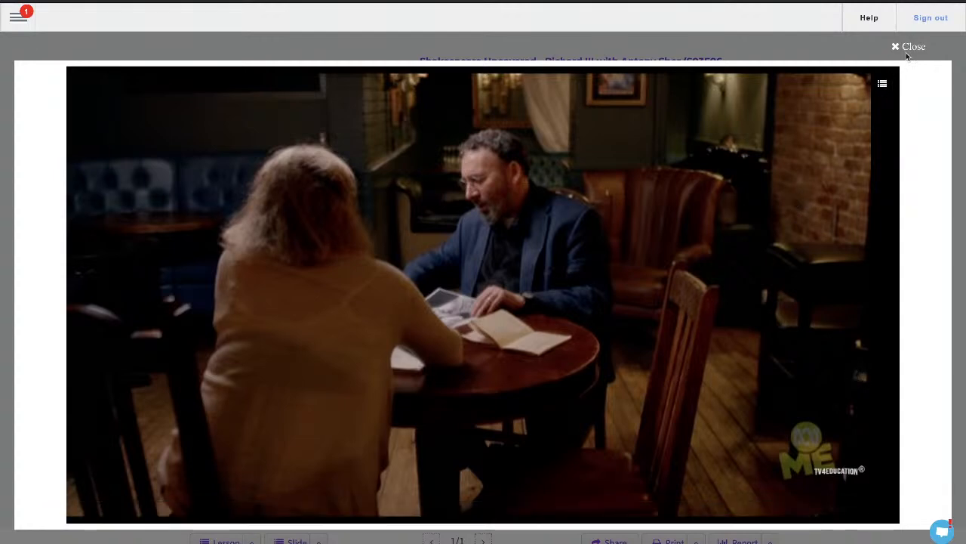
click(882, 84)
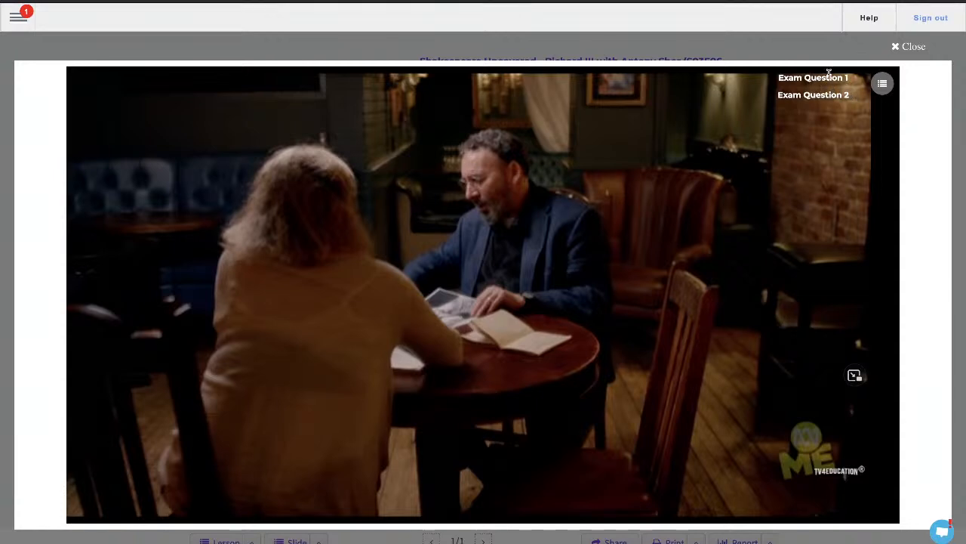
click(897, 48)
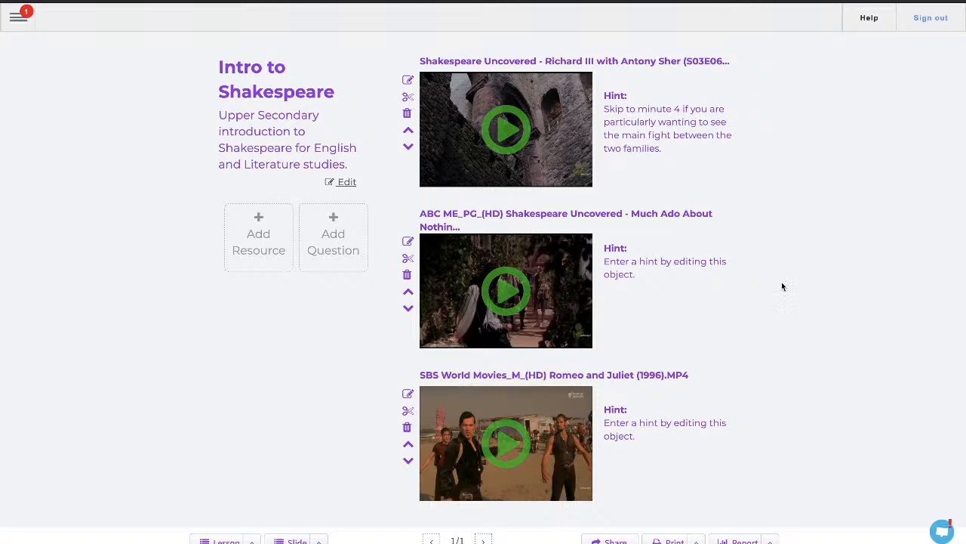
- Start a new question and insert a missing-word blank in the Missing Word editor
click(334, 237)
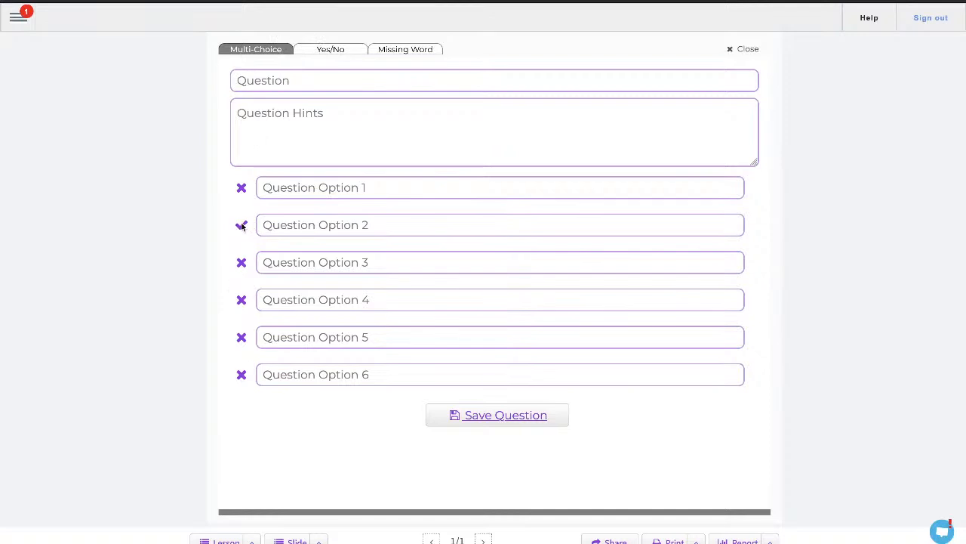
click(271, 223)
click(403, 53)
click(306, 360)
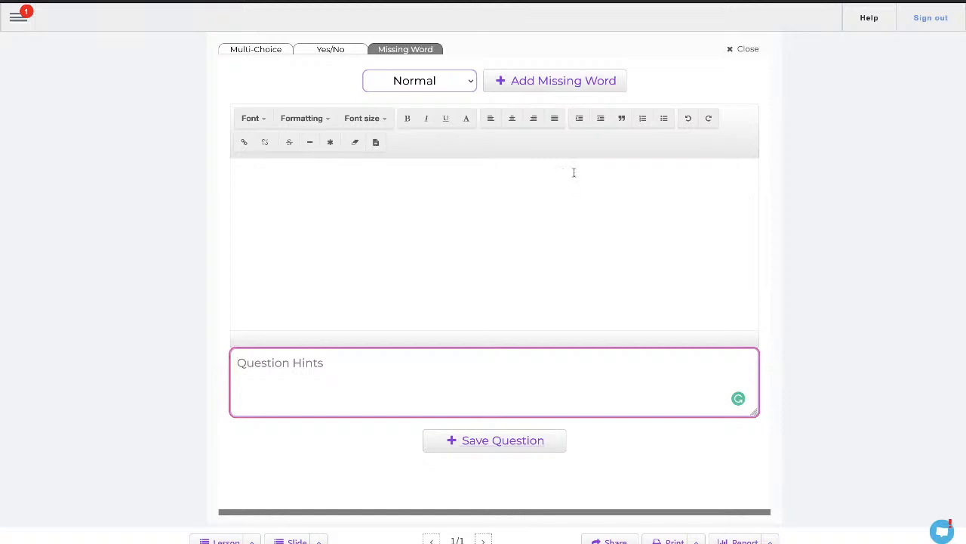
click(507, 82)
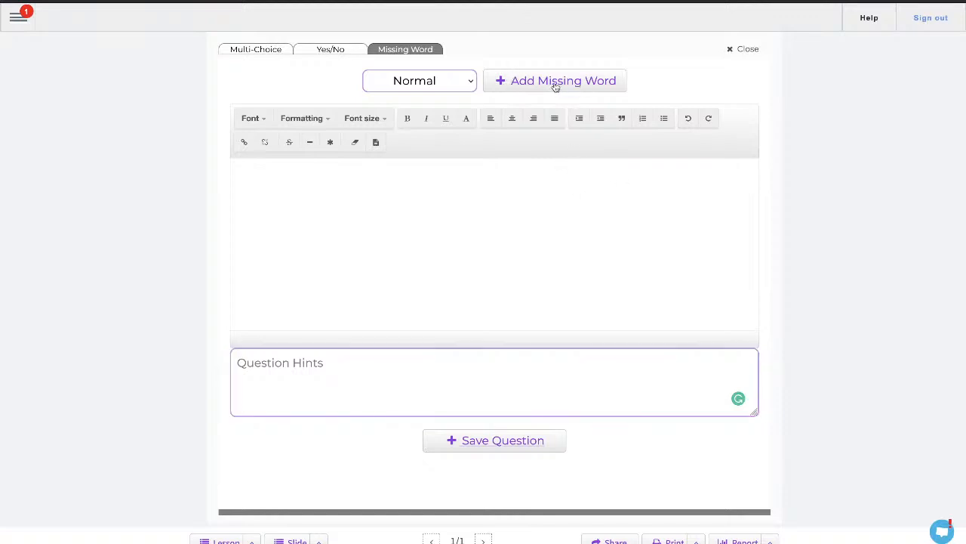
click(327, 228)
click(518, 79)
click(299, 174)
click(317, 385)
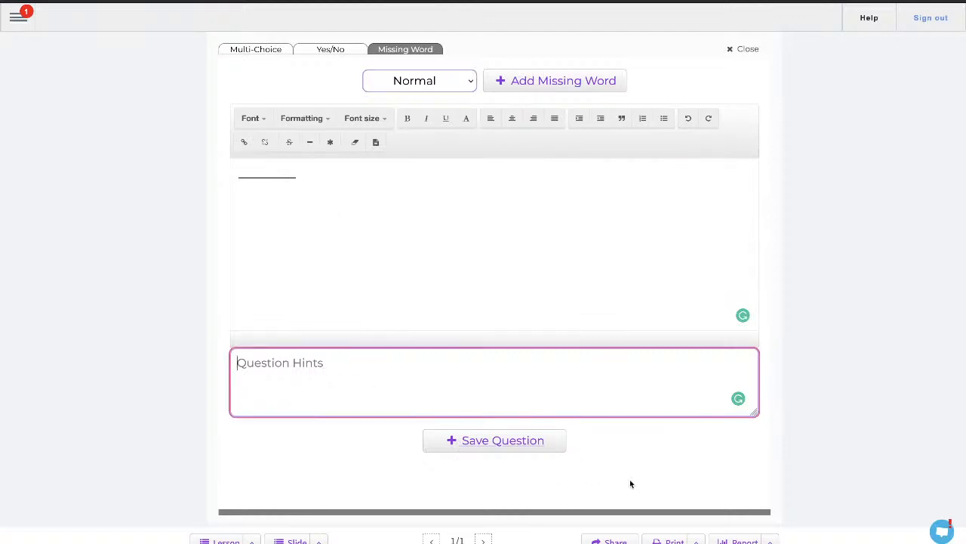
- Compare the Yes/No, Multi-Choice and Missing Word question types, then close the question editor without saving
click(340, 49)
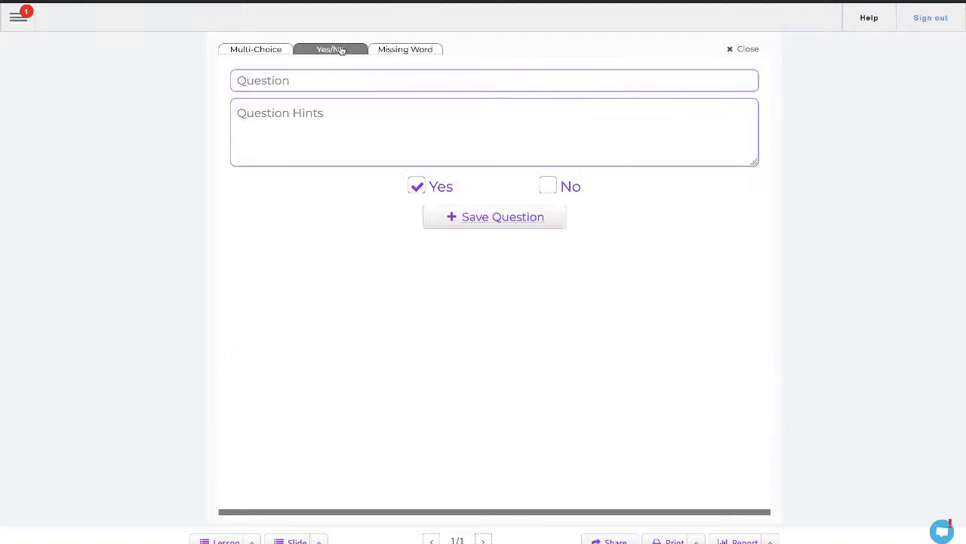
click(235, 50)
click(325, 50)
click(430, 49)
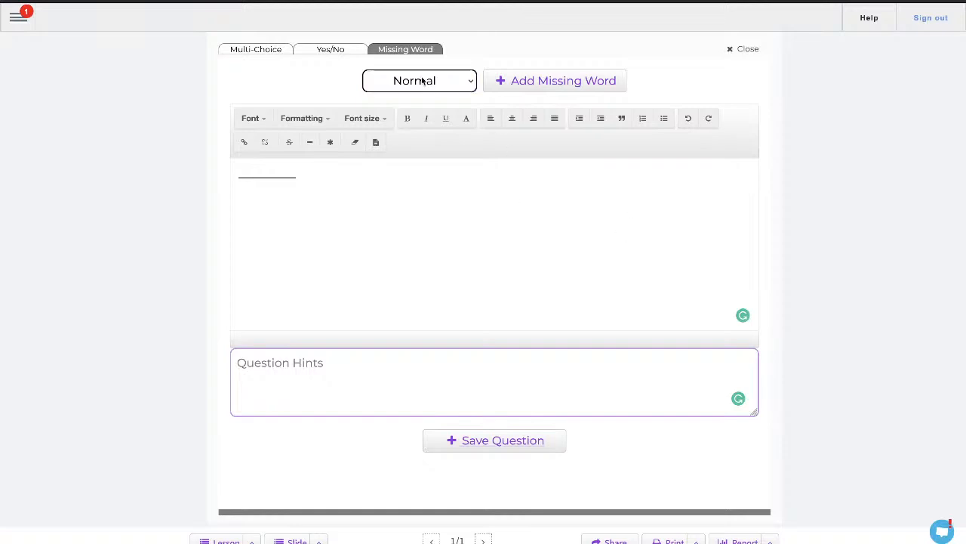
click(748, 48)
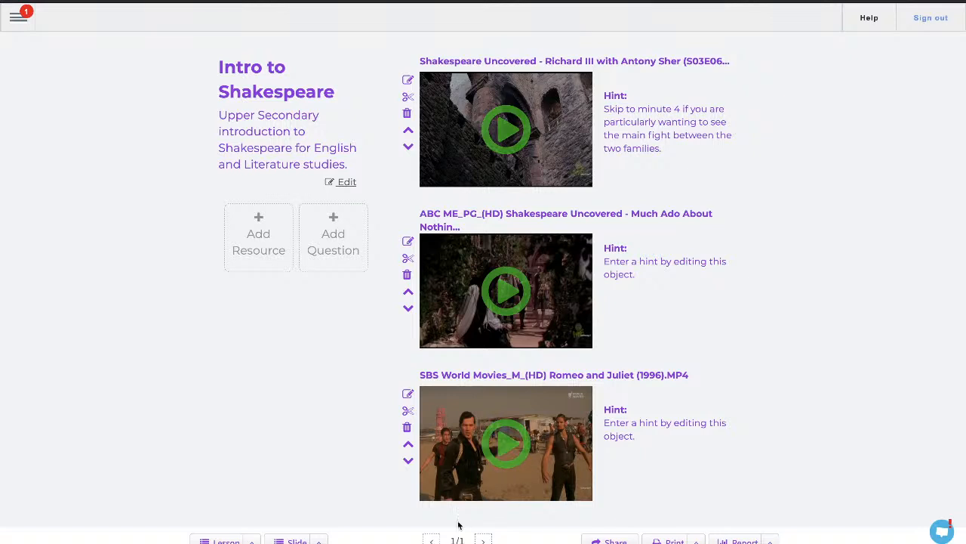
- Add a new slide to the lesson
click(318, 541)
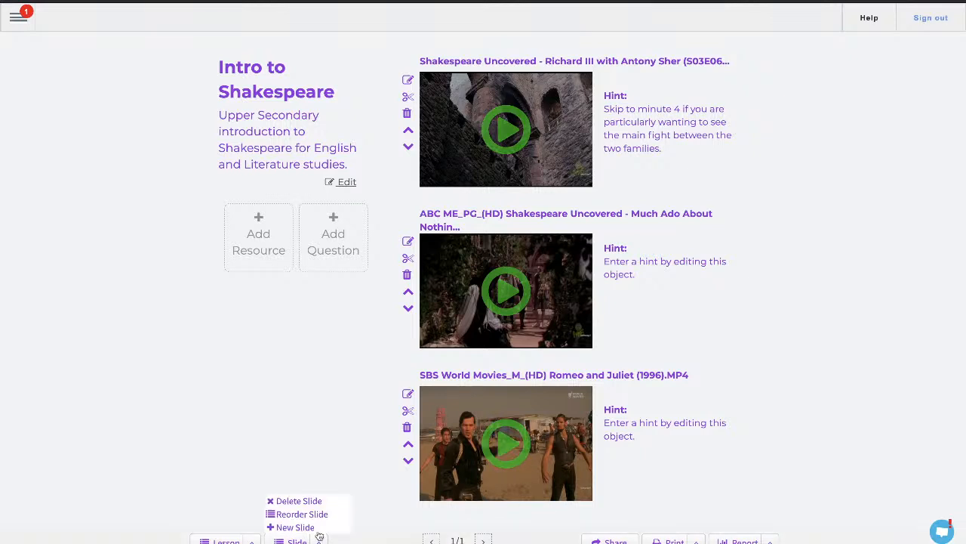
click(295, 527)
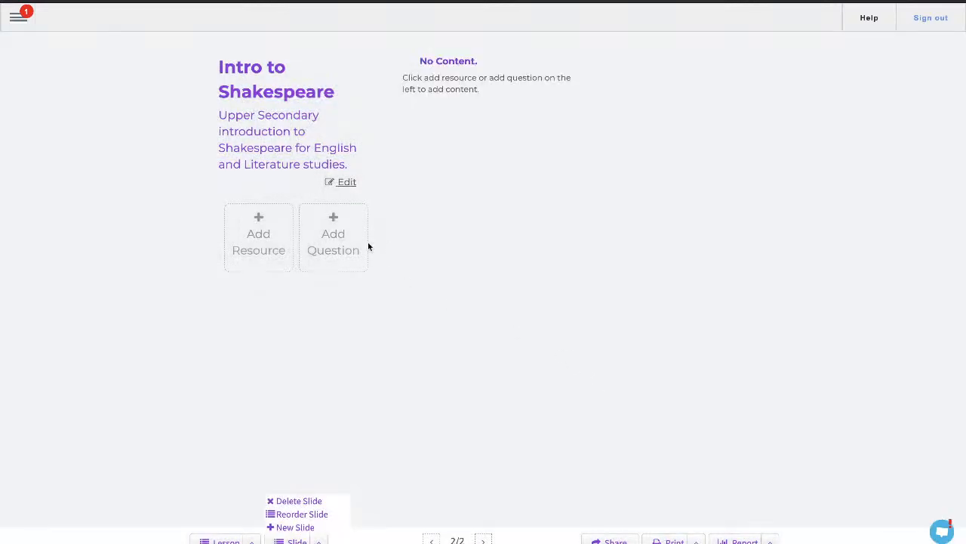
- Search Curated YouTube for shakespeare and add Free Will, Witches, Murder, and Macbeth (Part 1) to the new slide
click(261, 240)
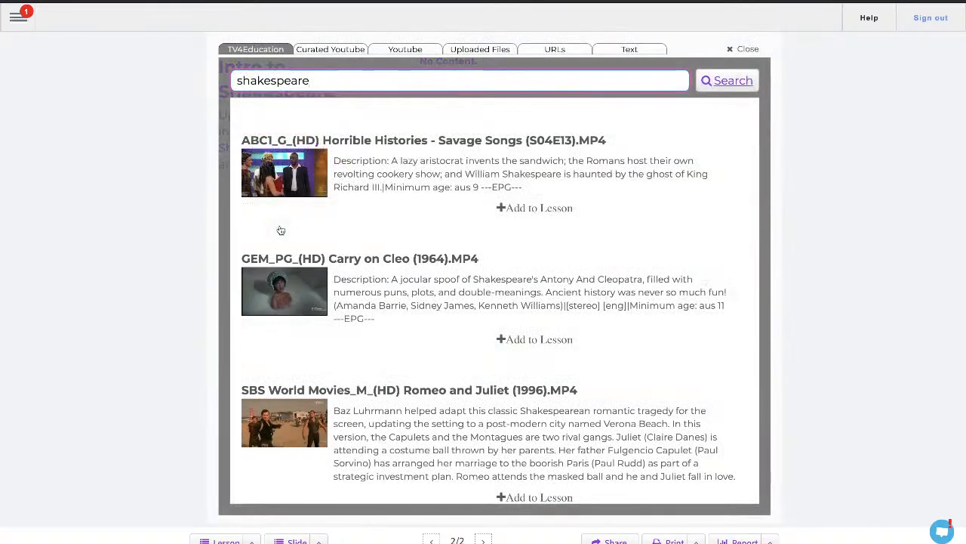
click(364, 47)
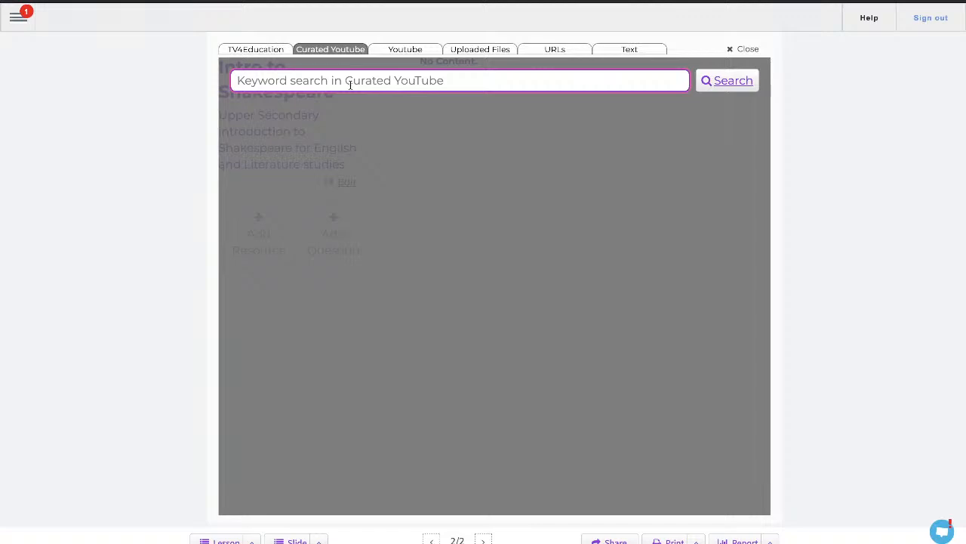
text(shakespeare)
key(Return)
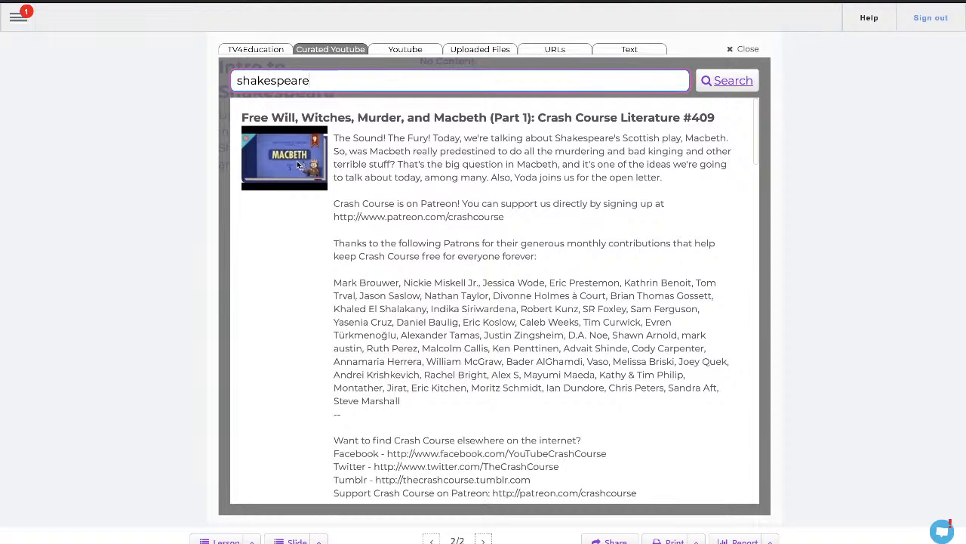
scroll(471, 198, down, 1)
scroll(472, 202, down, 5)
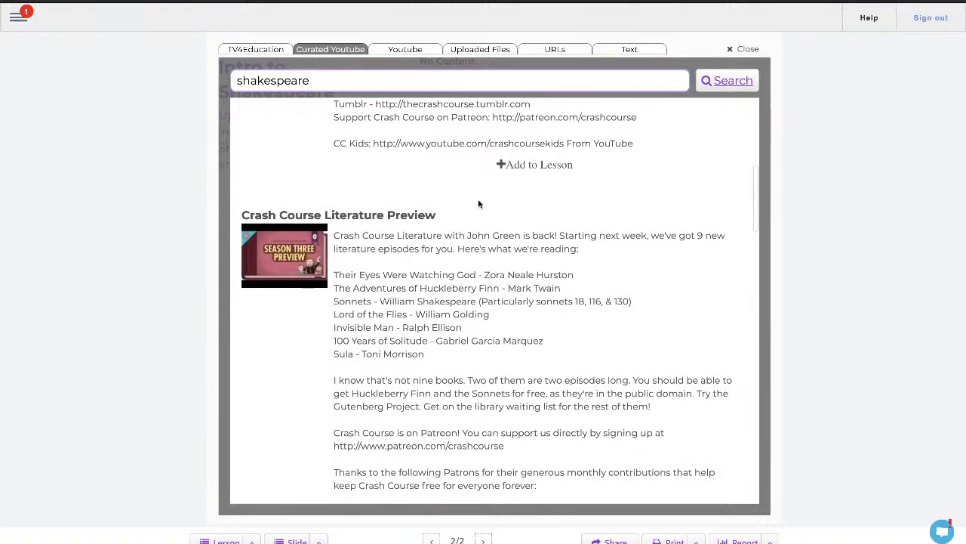
click(532, 166)
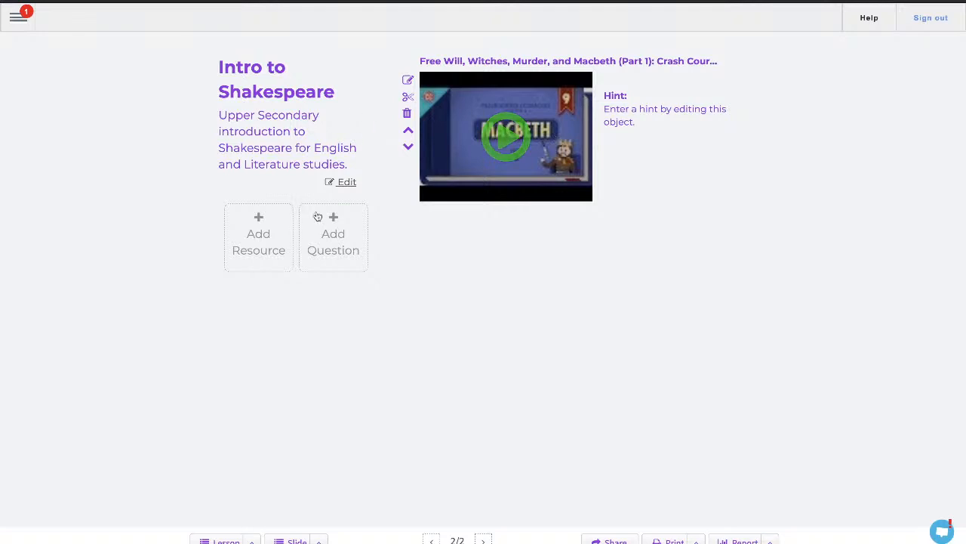
- Add a Yes/No question "Was Macbeth written in 1992?" with No as the correct answer and save it
click(335, 248)
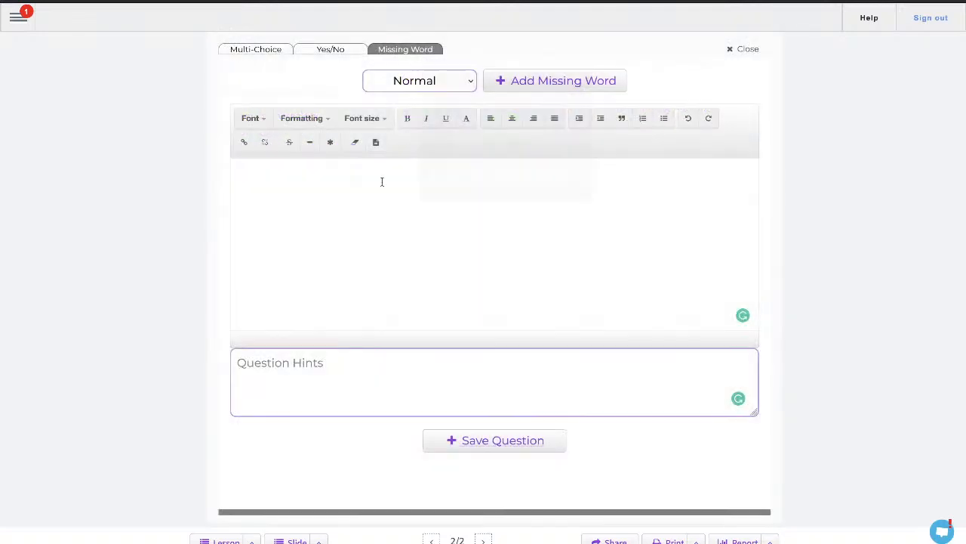
click(309, 48)
click(325, 86)
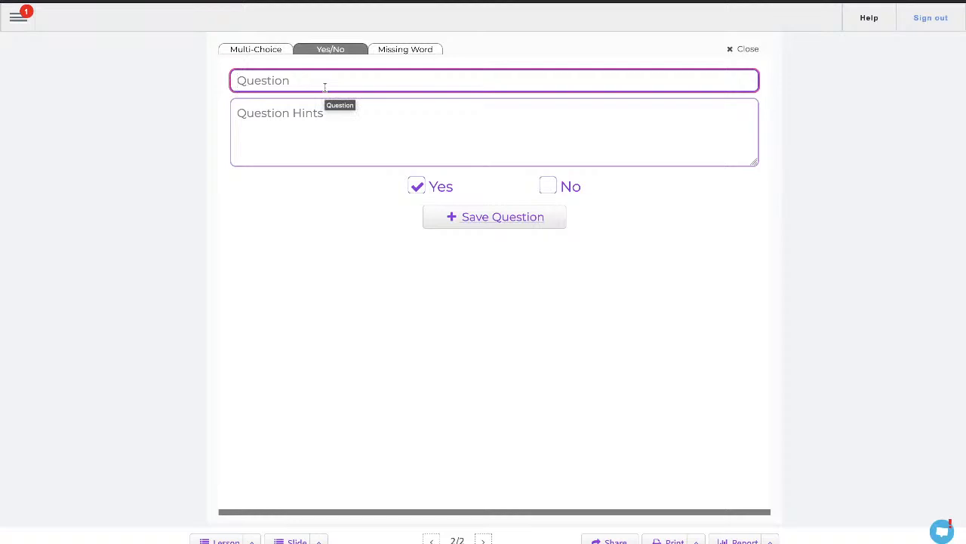
text(Was Macbeth written in )
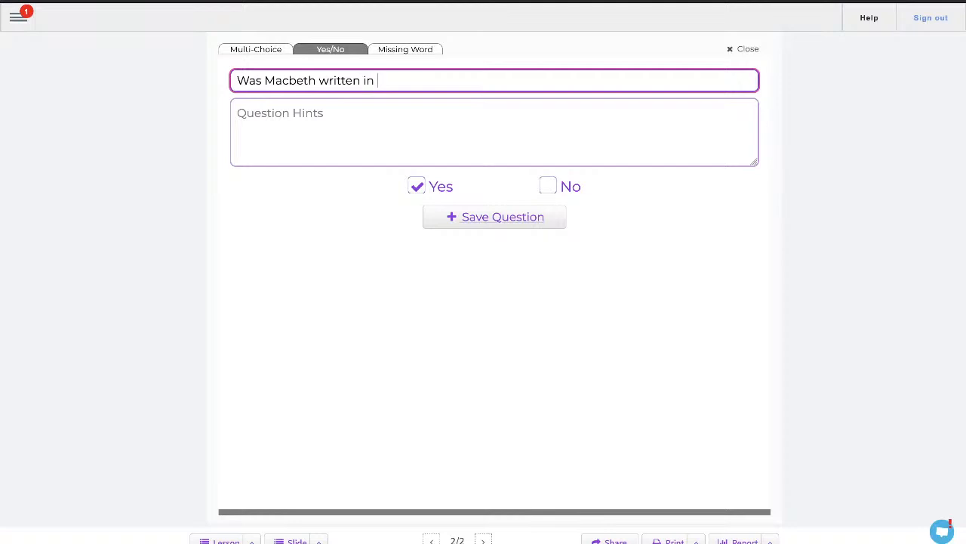
text(1992)
text(?)
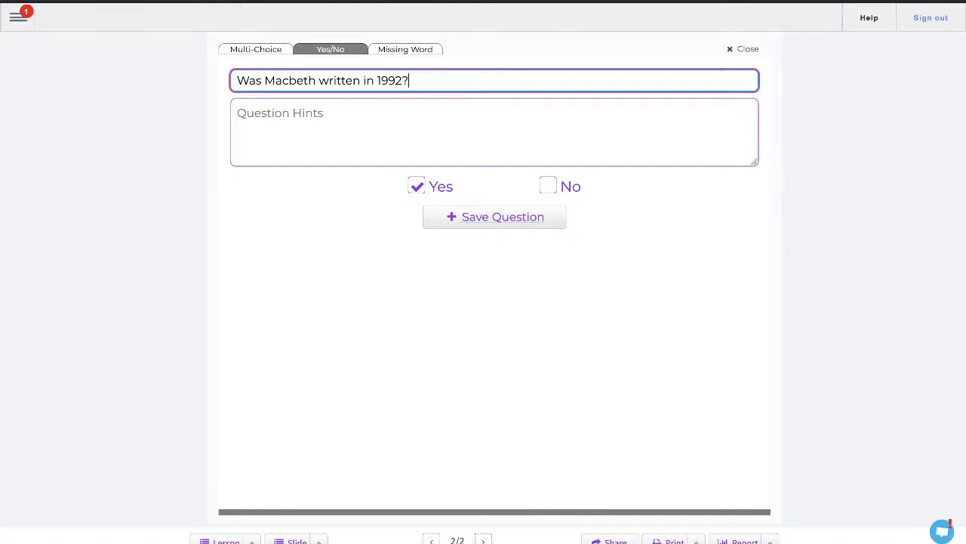
click(550, 186)
click(520, 221)
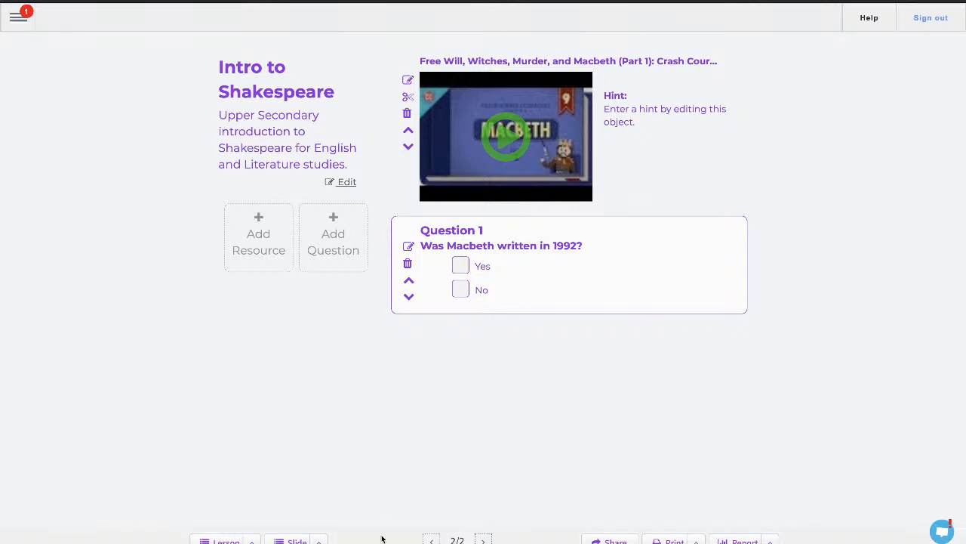
- Move between the two slides and review the Share, Slide, Lesson and Print options
click(433, 540)
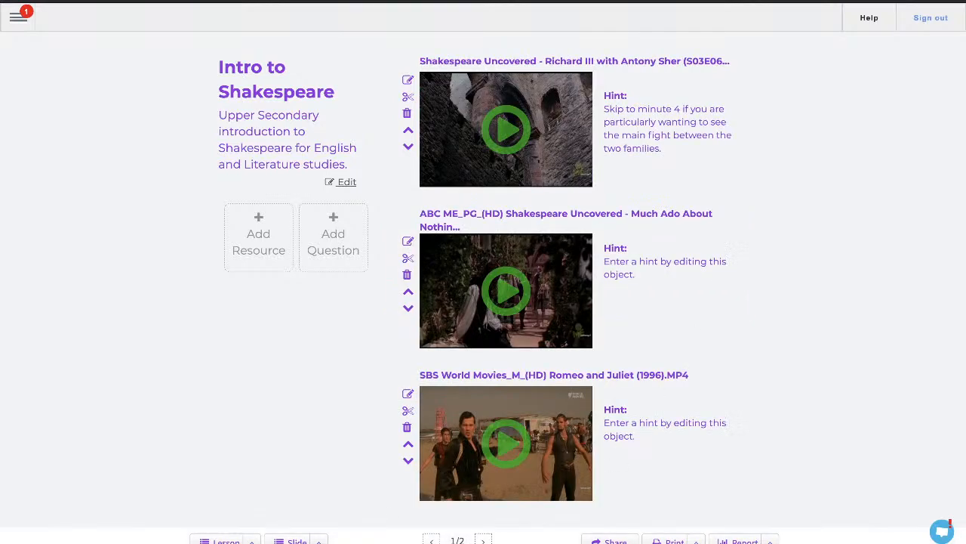
click(484, 541)
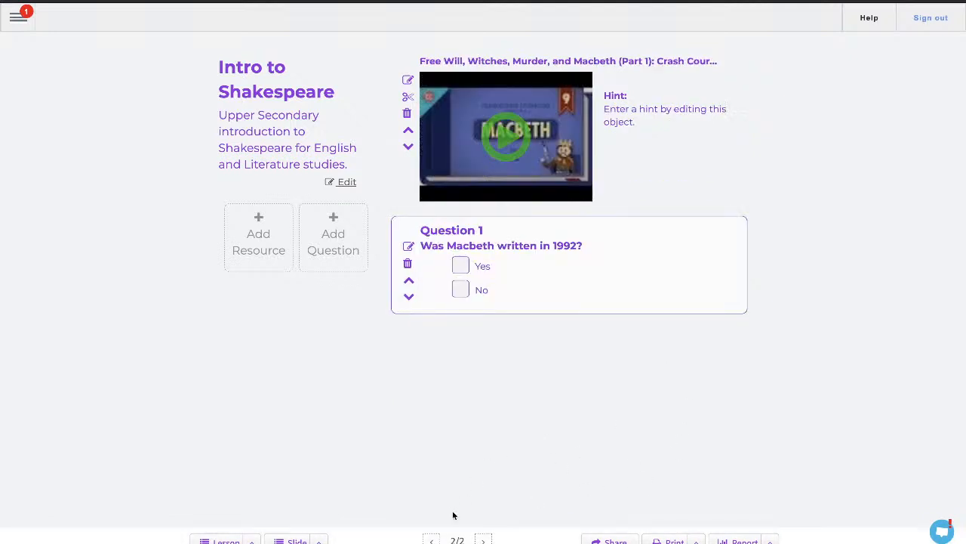
click(433, 540)
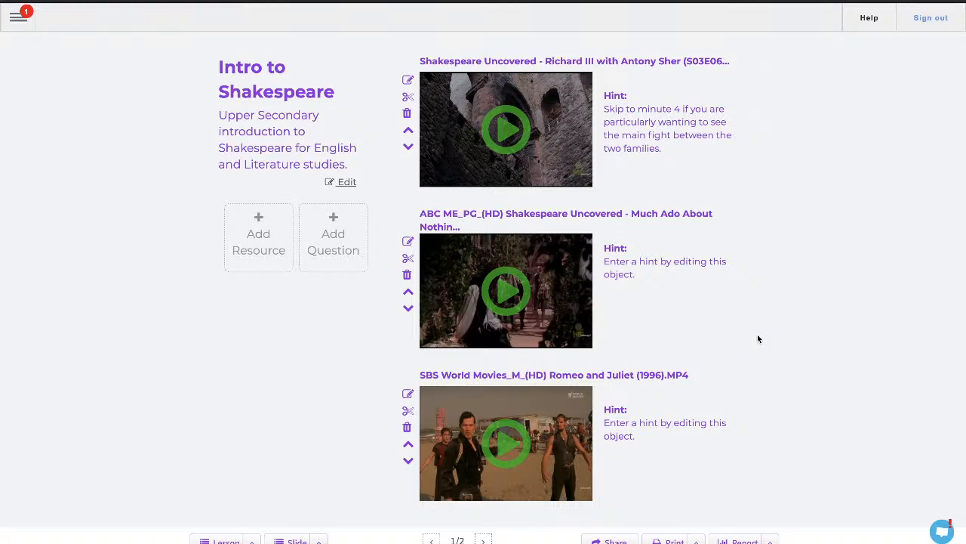
click(612, 541)
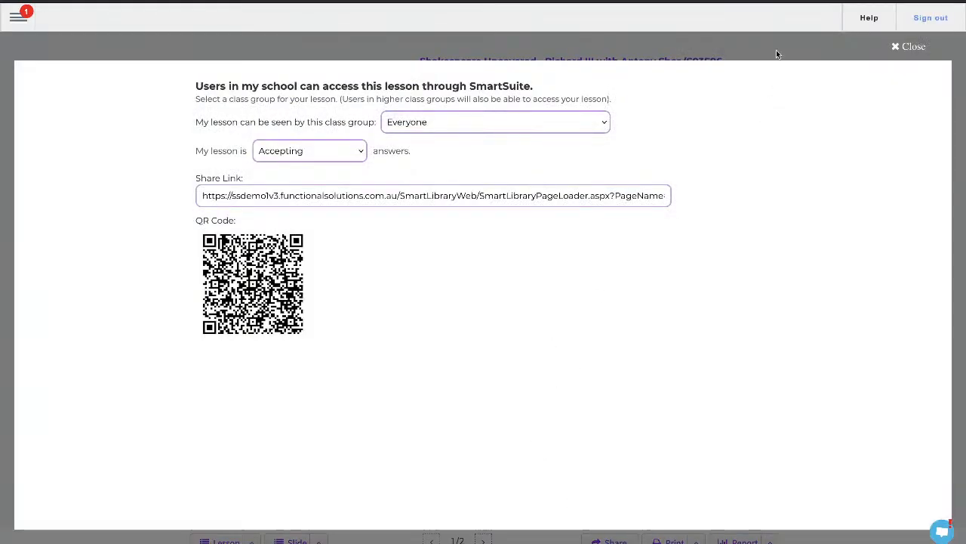
click(778, 48)
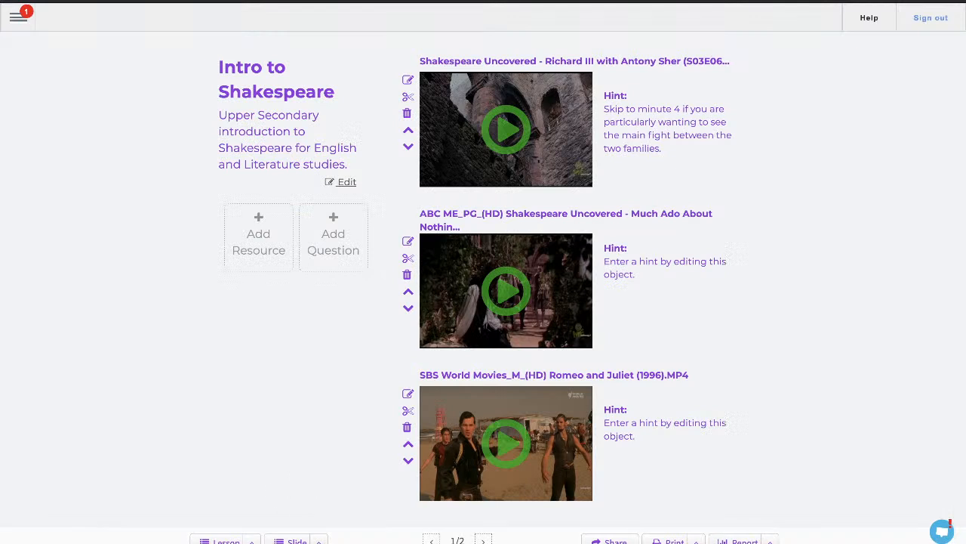
click(319, 541)
click(252, 542)
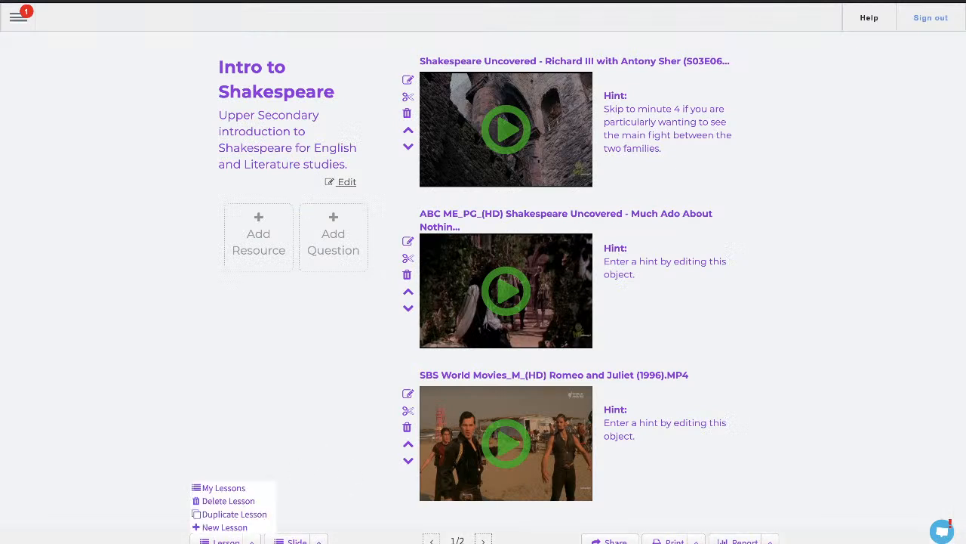
click(384, 514)
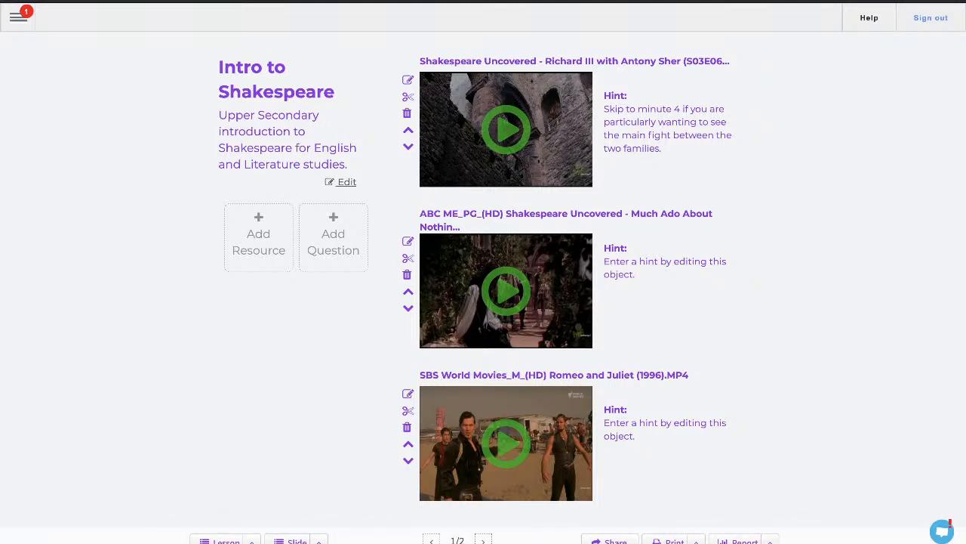
click(483, 541)
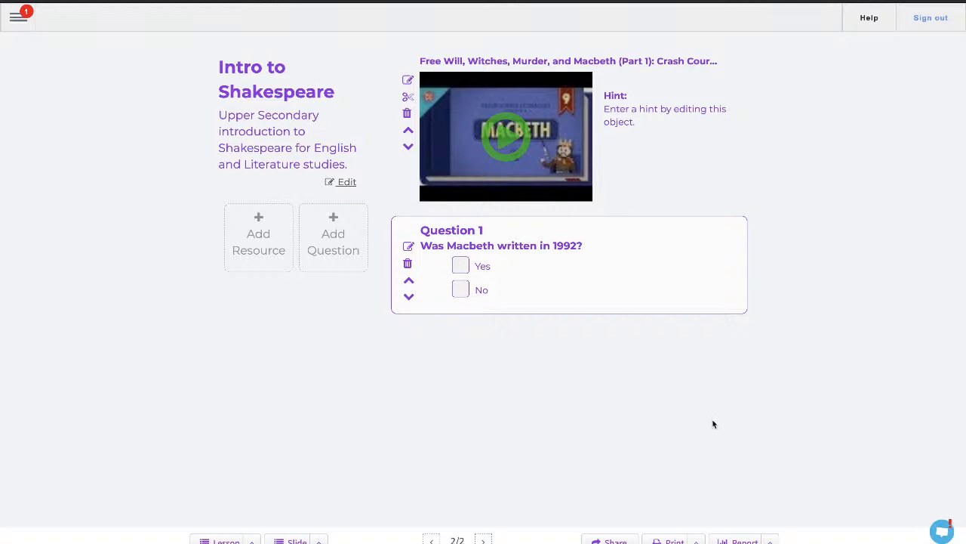
click(698, 541)
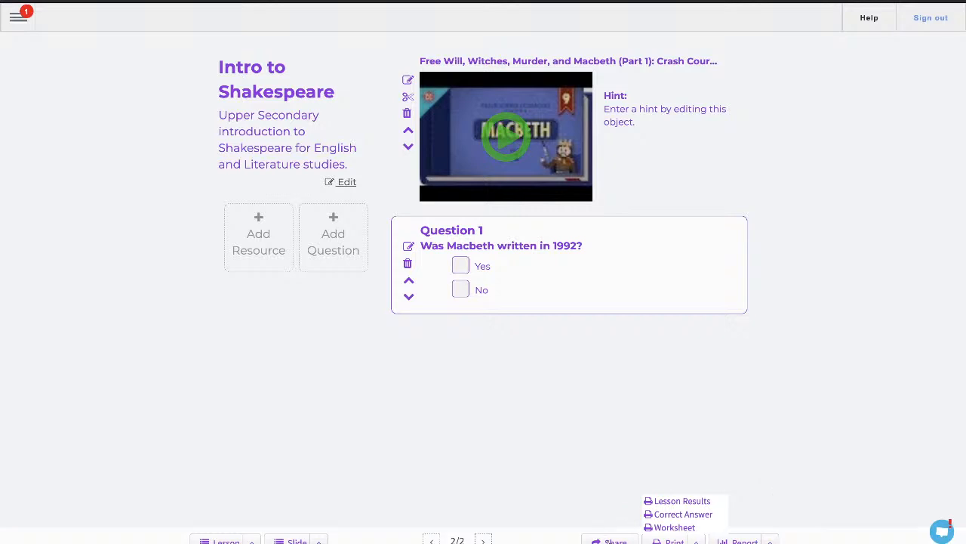
- Open the lesson's sharing settings and set the class group that can see it to 9
click(610, 540)
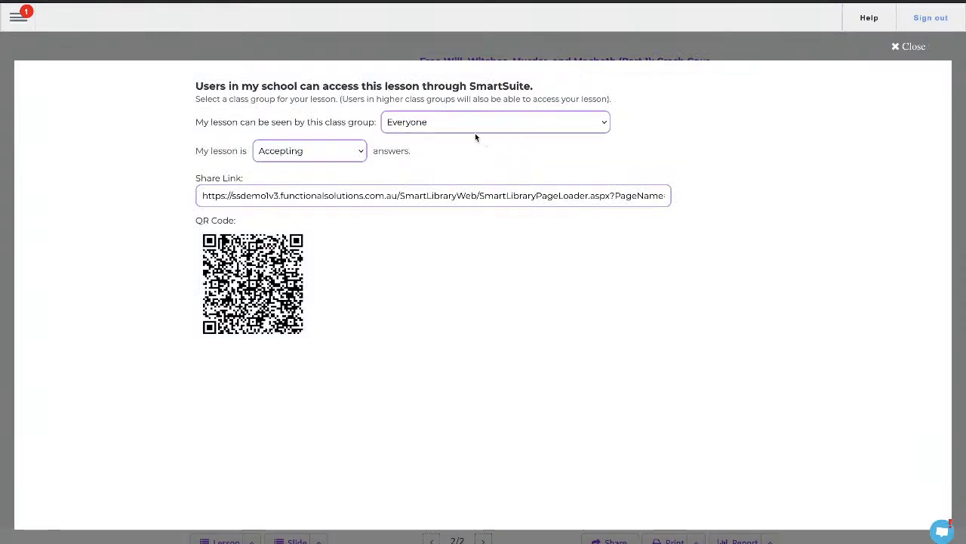
click(474, 126)
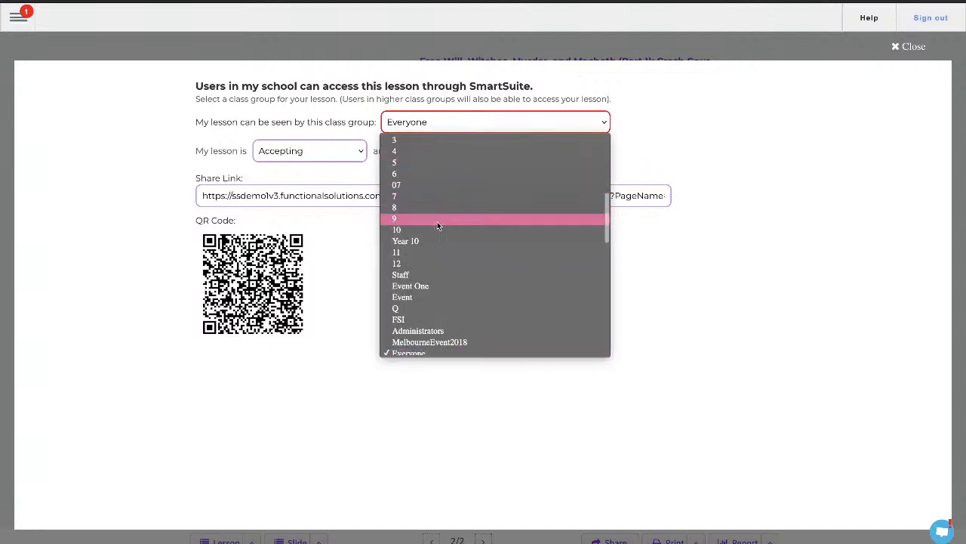
scroll(435, 221, down, 1)
scroll(437, 221, up, 4)
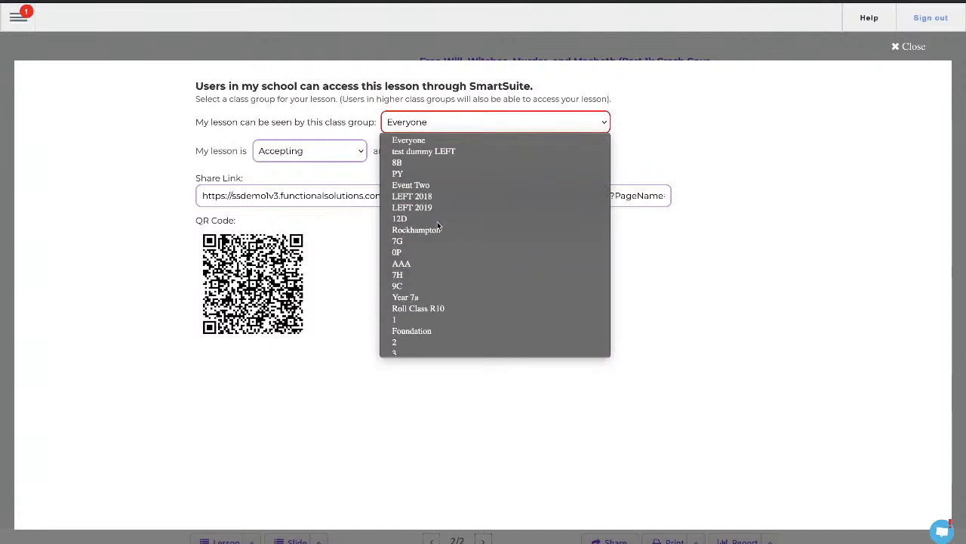
scroll(437, 224, down, 3)
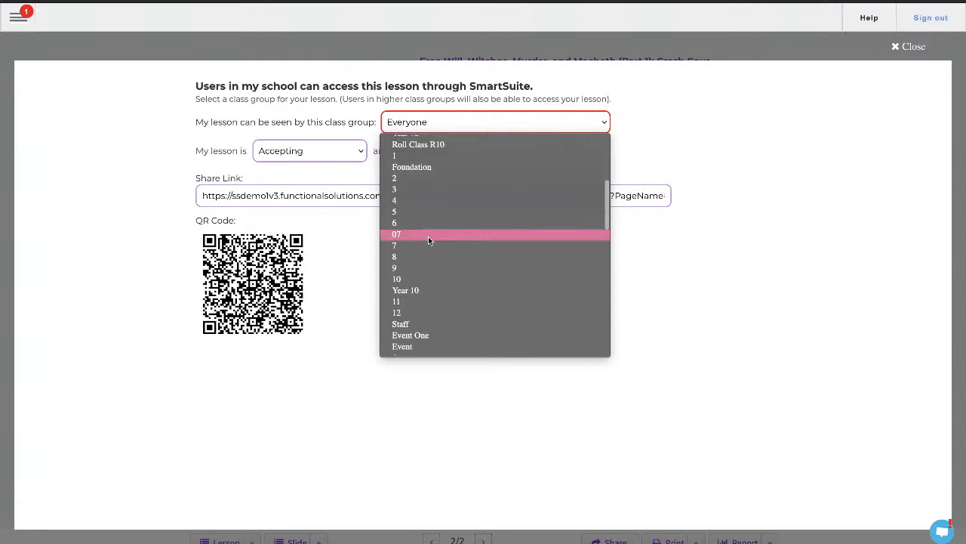
click(399, 272)
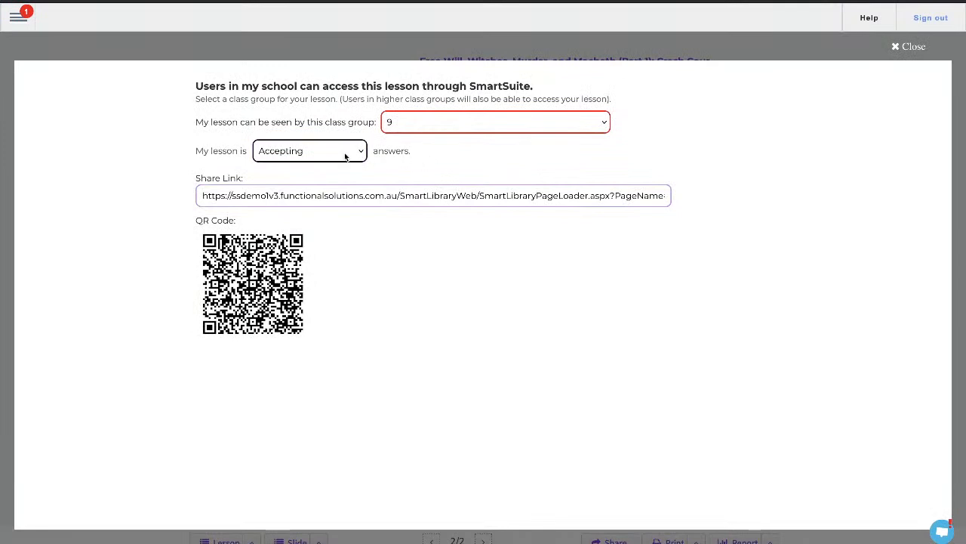
- Keep the lesson accepting answers, copy the share link to the clipboard, and close the sharing dialog
click(316, 151)
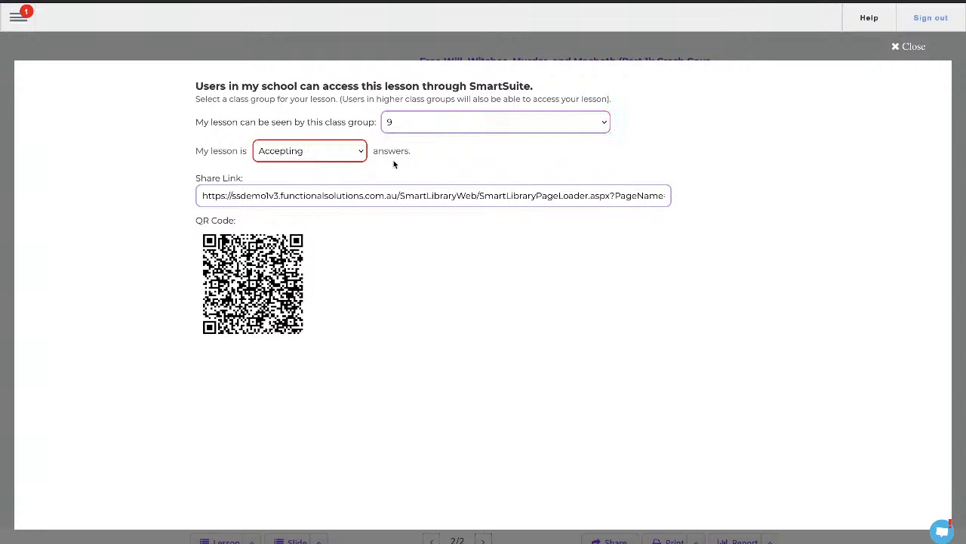
click(354, 155)
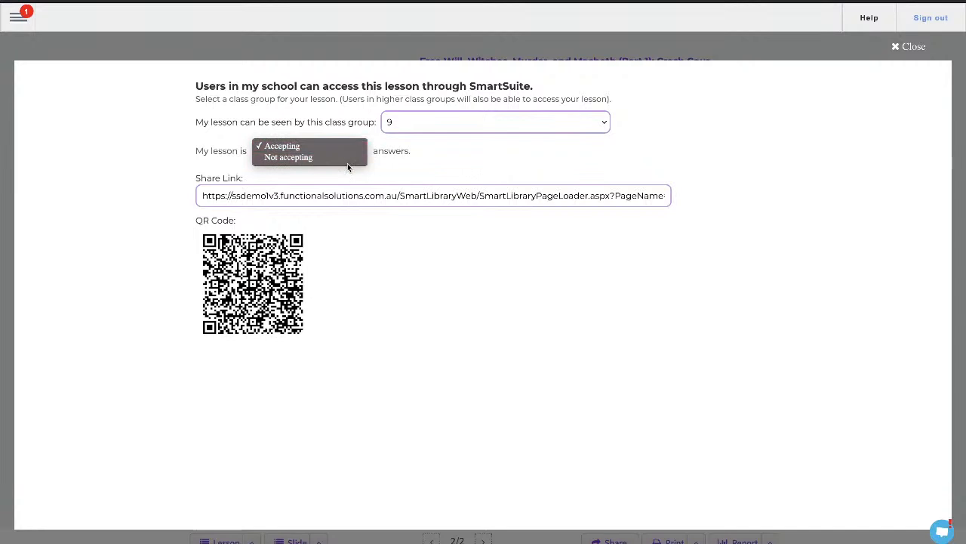
click(337, 206)
click(312, 198)
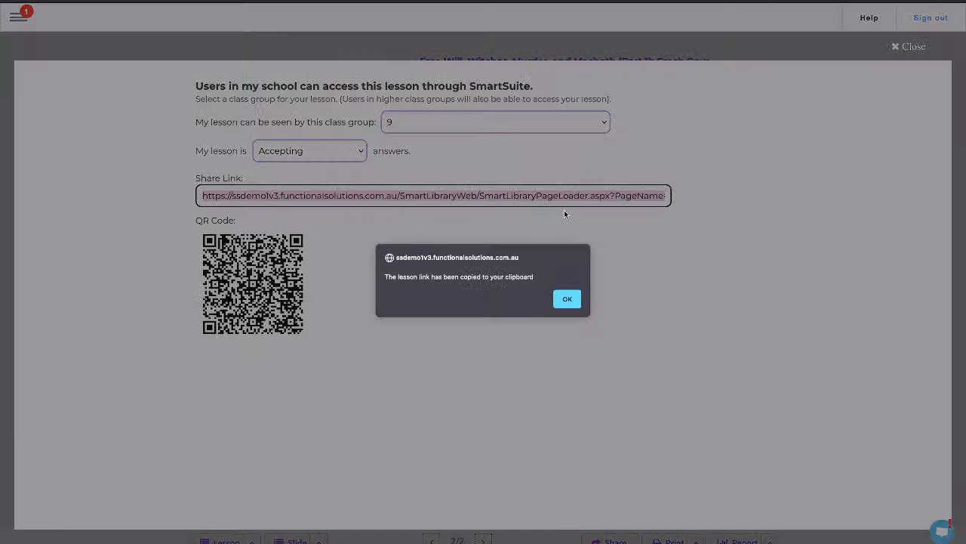
click(566, 298)
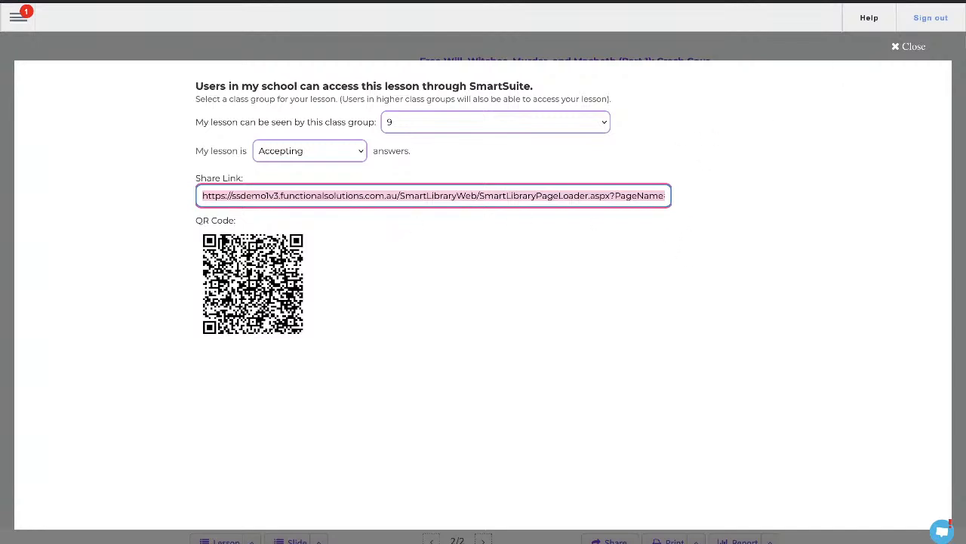
click(914, 46)
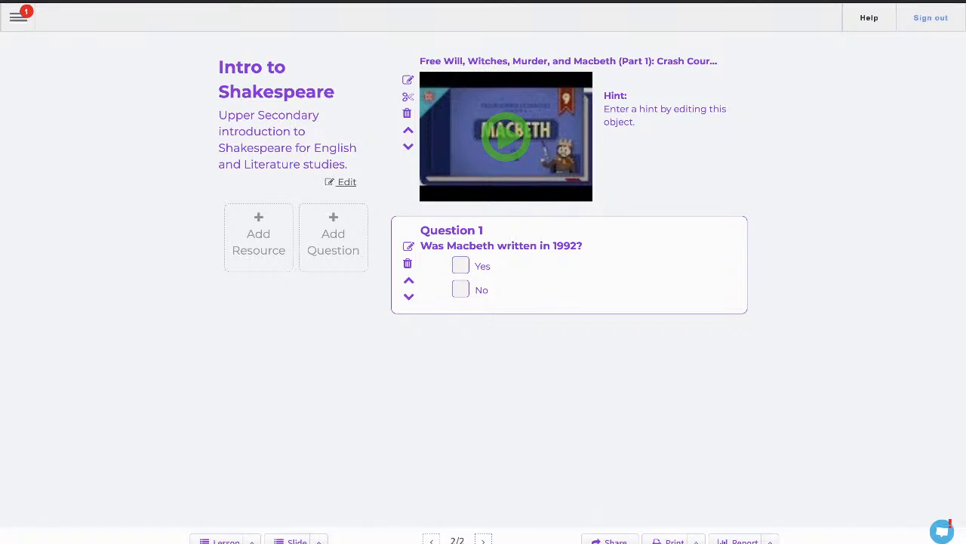
- Return to My Lessons and reopen the Intro to Shakespeare lesson
click(252, 539)
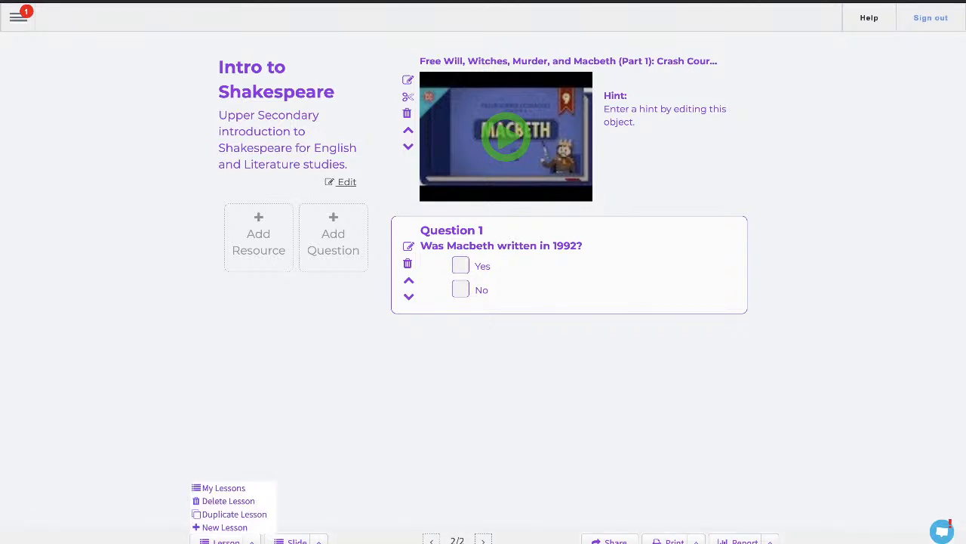
click(230, 490)
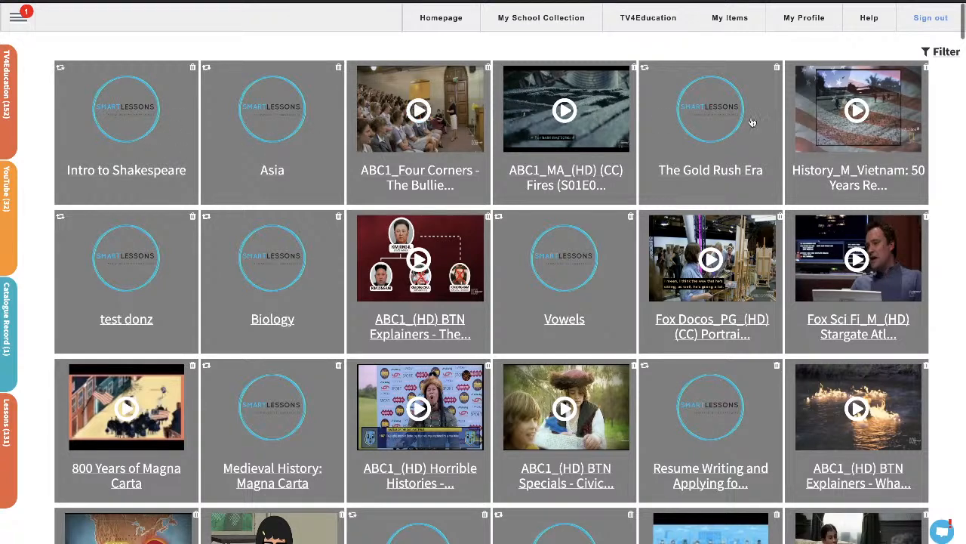
click(132, 135)
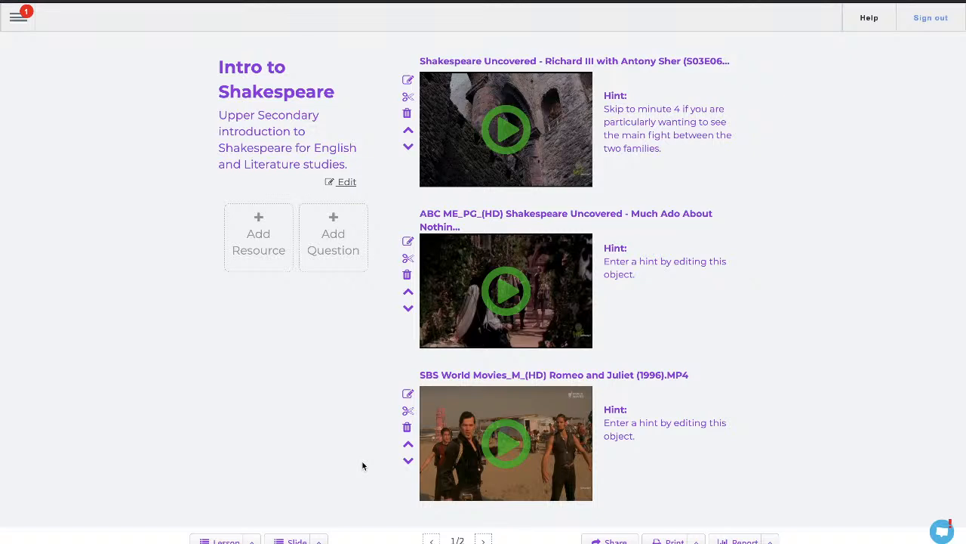
click(945, 531)
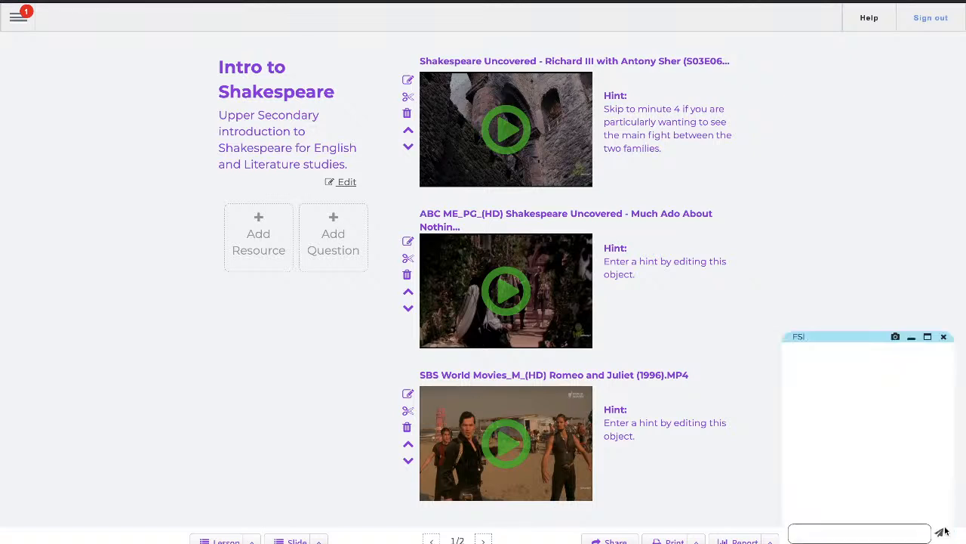
click(880, 536)
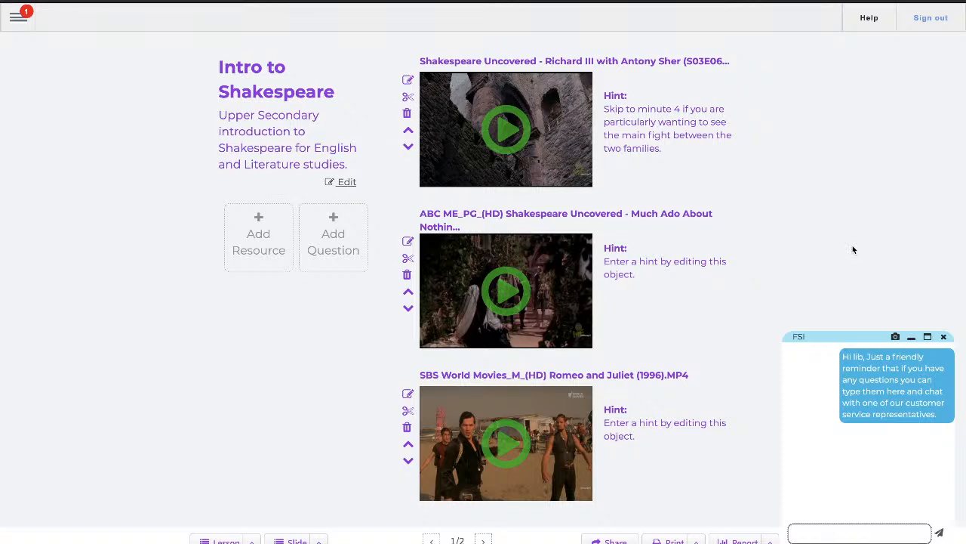
click(944, 337)
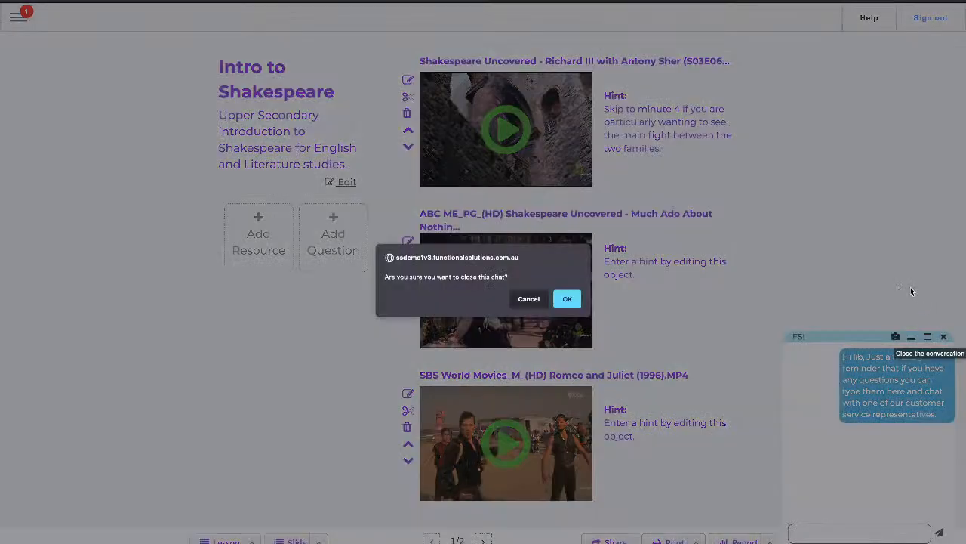
click(563, 299)
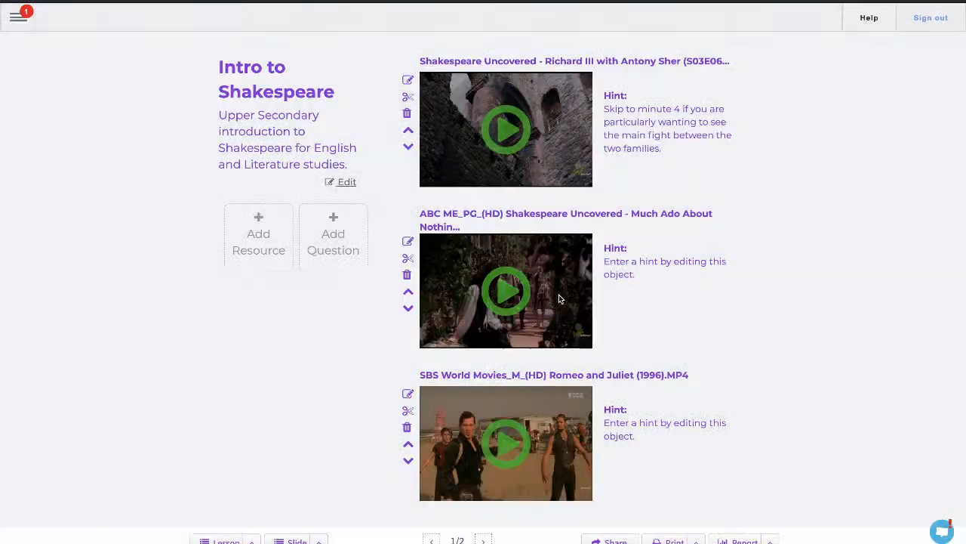